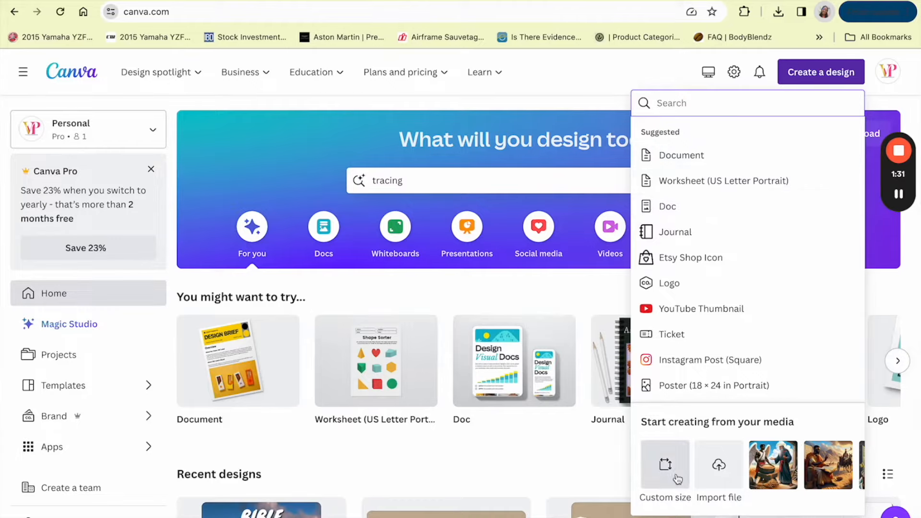
Step: Create a blank 8.5 × 11 in design and title it "Alphabet Tracing Worksheet"
left_click(677, 468)
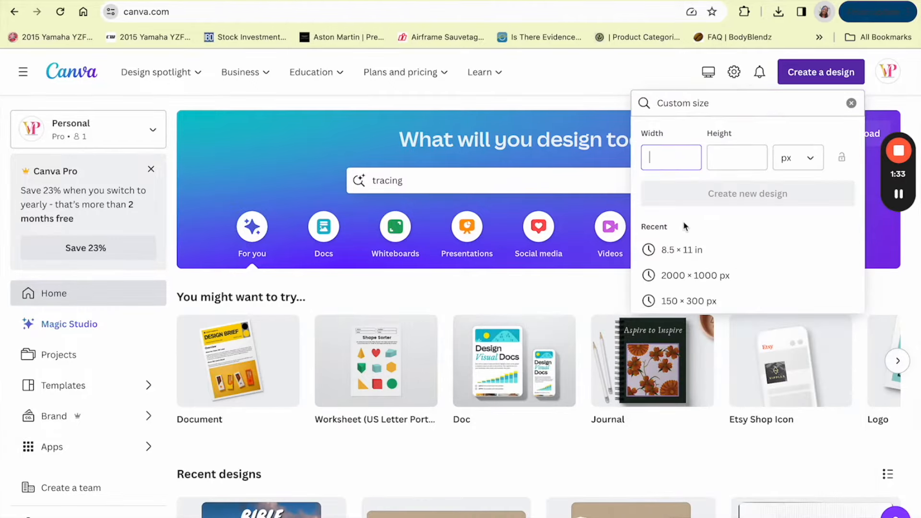
left_click(670, 248)
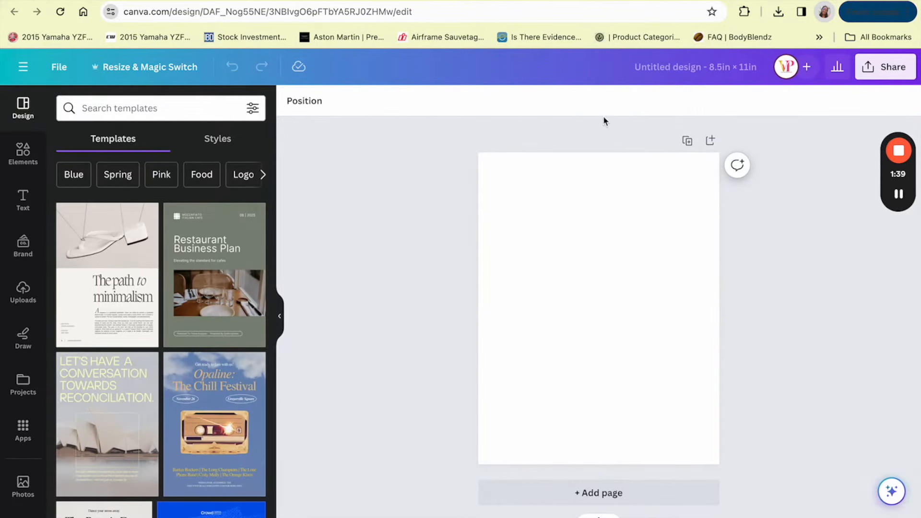
left_click(638, 68)
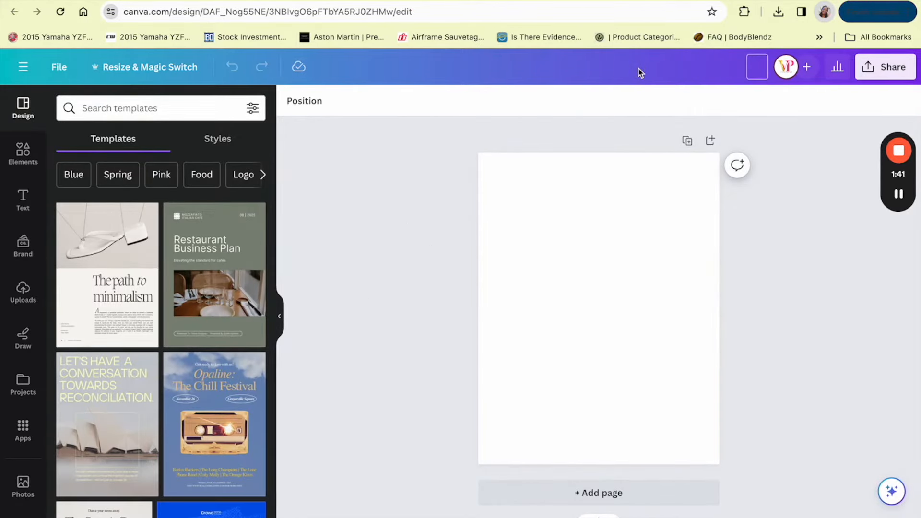
type("Alphabe")
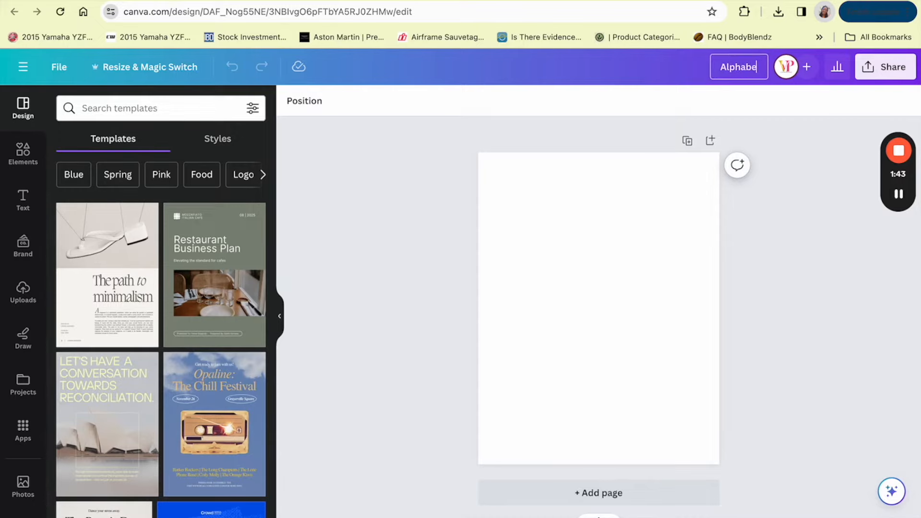
type("t Tracing Worksheet")
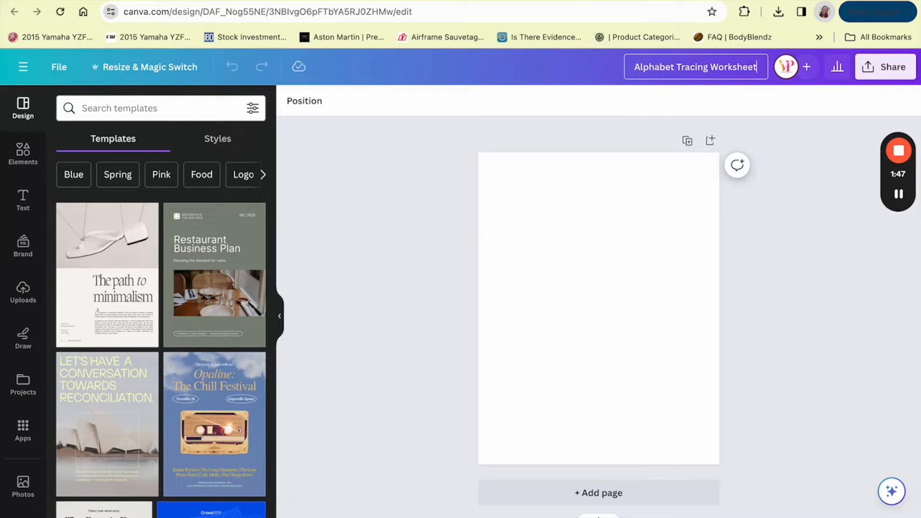
left_click(786, 245)
left_click(898, 194)
left_click(899, 195)
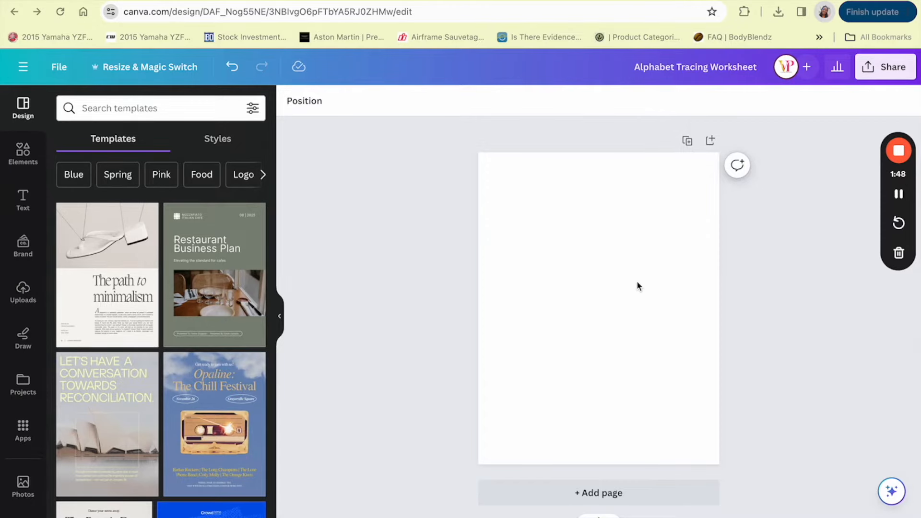
Step: Add a text box near the top of the page reading "Alphabet Tracing Worksheet"
left_click(23, 199)
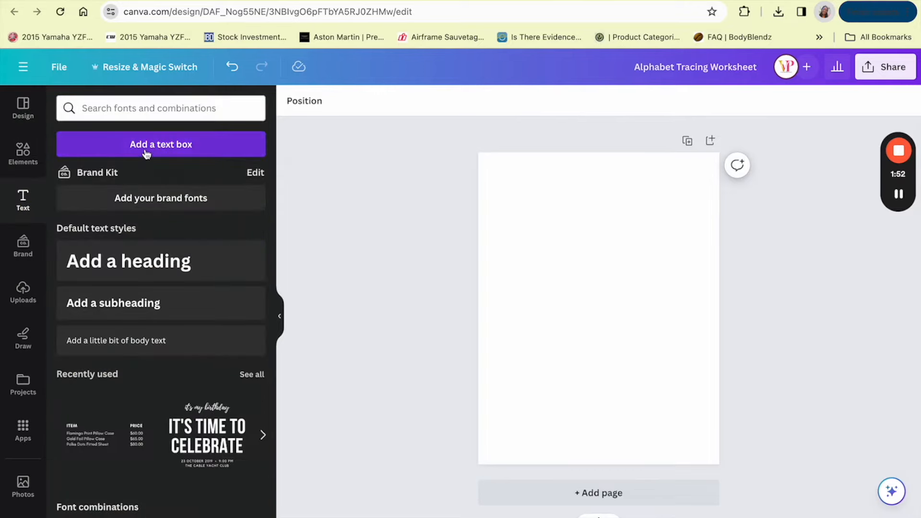
left_click(146, 154)
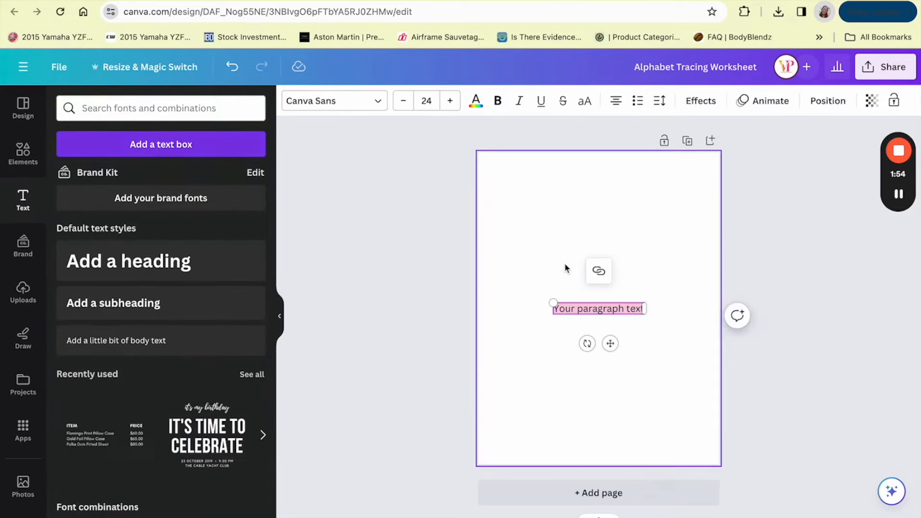
left_click_drag(600, 309, 607, 223)
type("Alph")
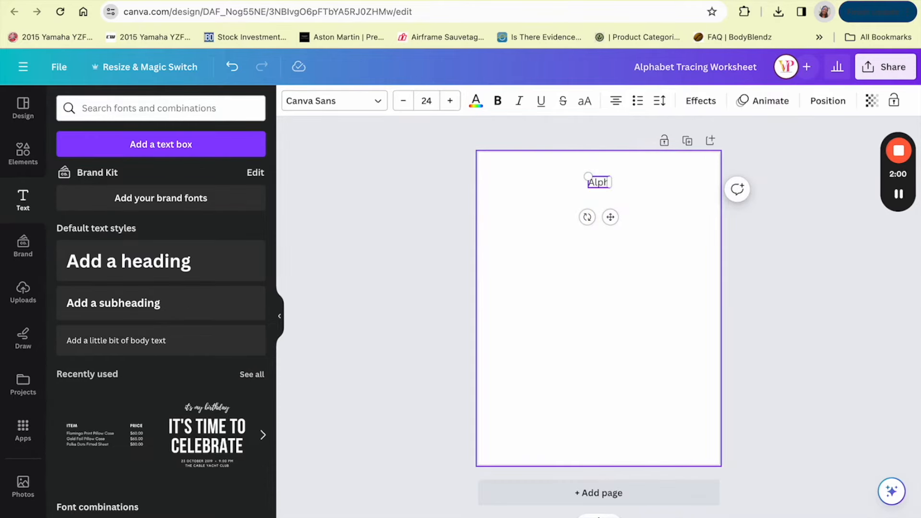
type("abet T")
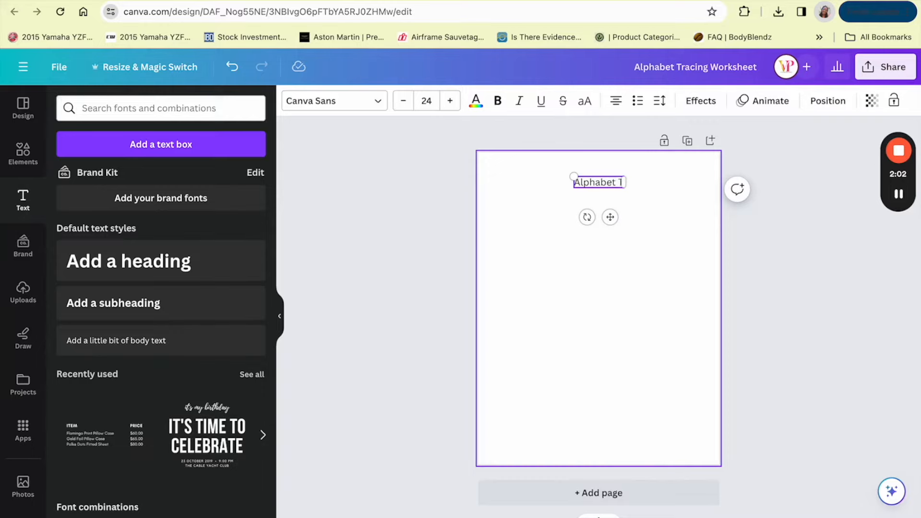
type("racing Worksheet")
Step: Set the heading text in the Knewave font, enlarged to about size 29.1 and centred horizontally near the page's upper edge
key("ctrl+a")
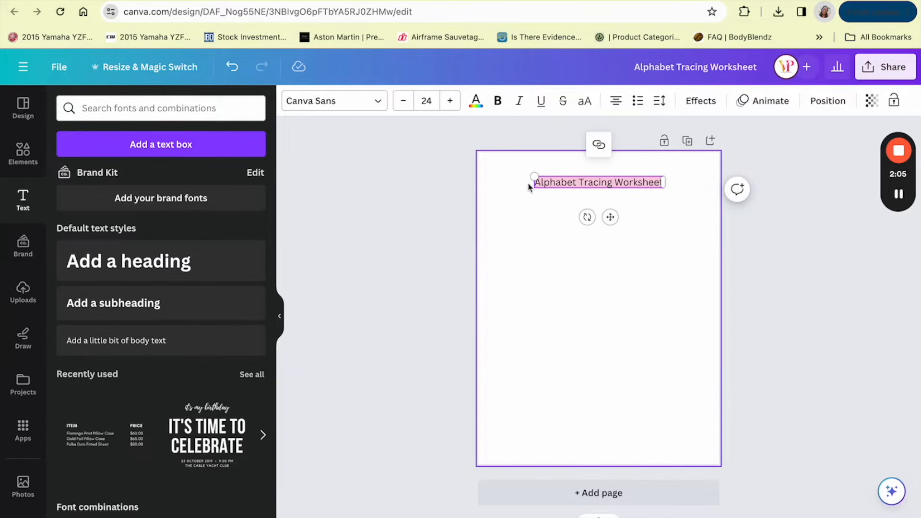
left_click(334, 100)
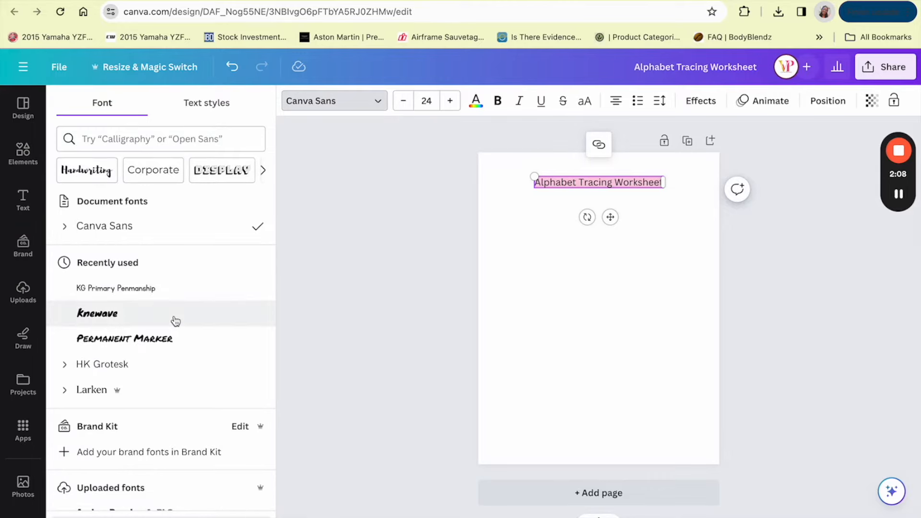
left_click(175, 321)
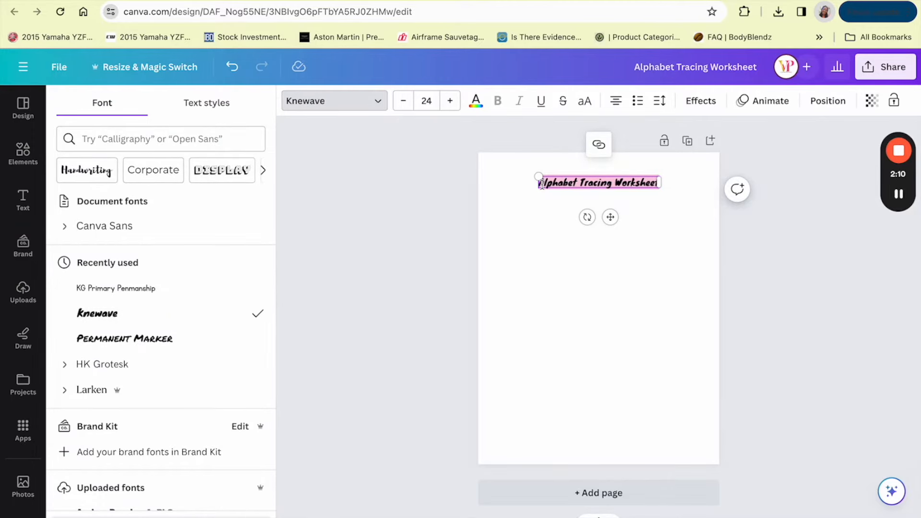
left_click_drag(536, 188, 513, 231)
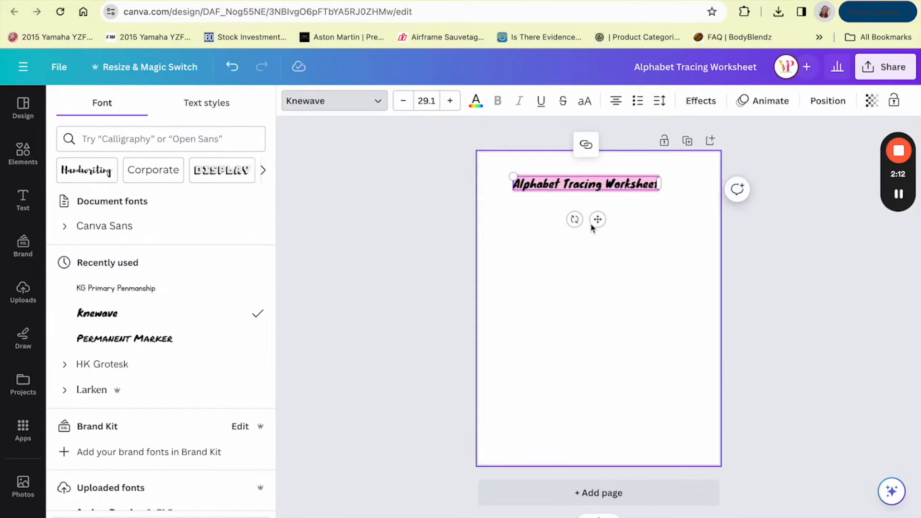
left_click_drag(595, 226, 611, 230)
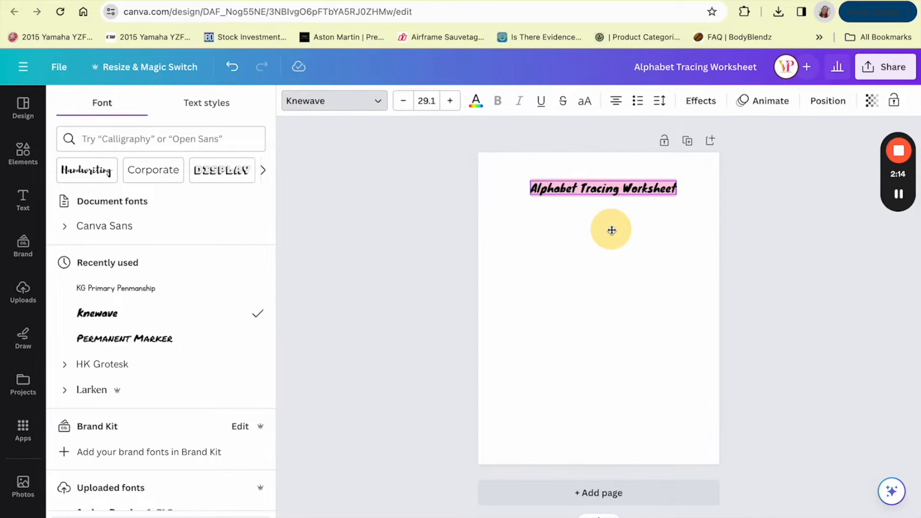
left_click_drag(611, 230, 606, 233)
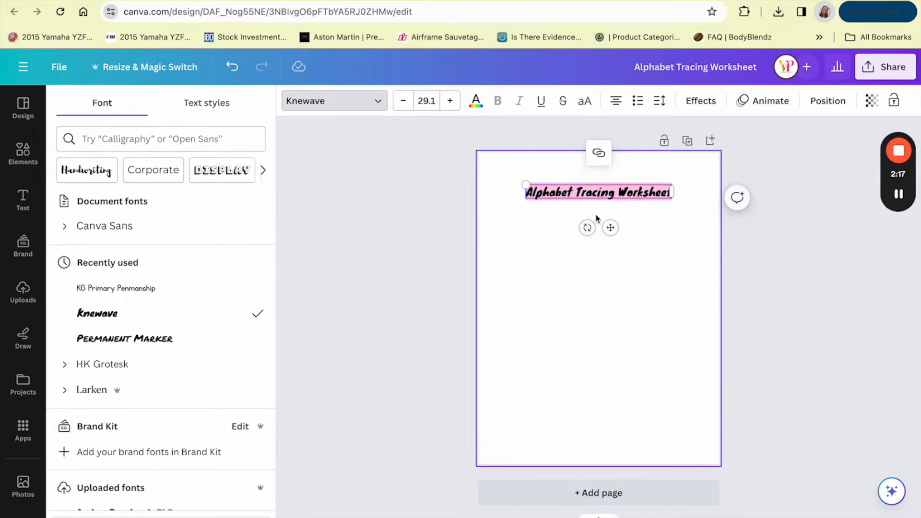
left_click(645, 232)
Step: Color the heading text light blue from the default solid colors and move it slightly higher on the page
left_click(615, 191)
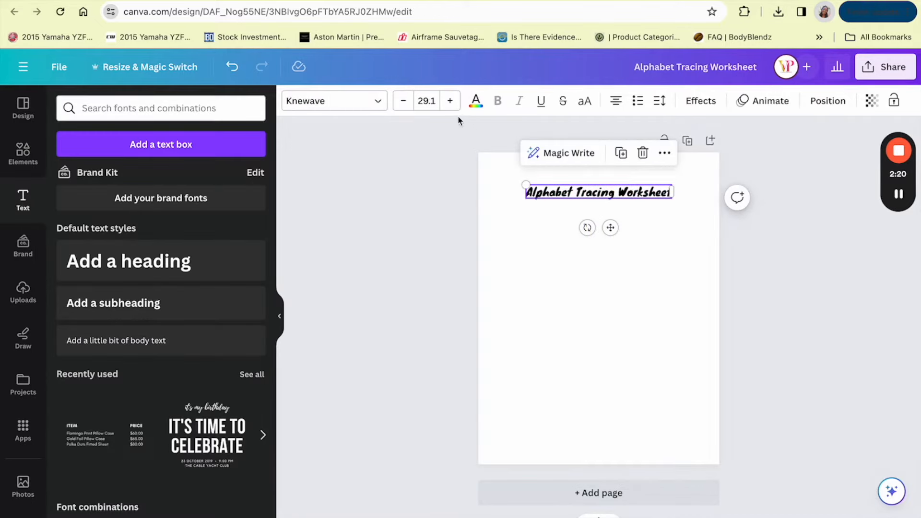
left_click(475, 103)
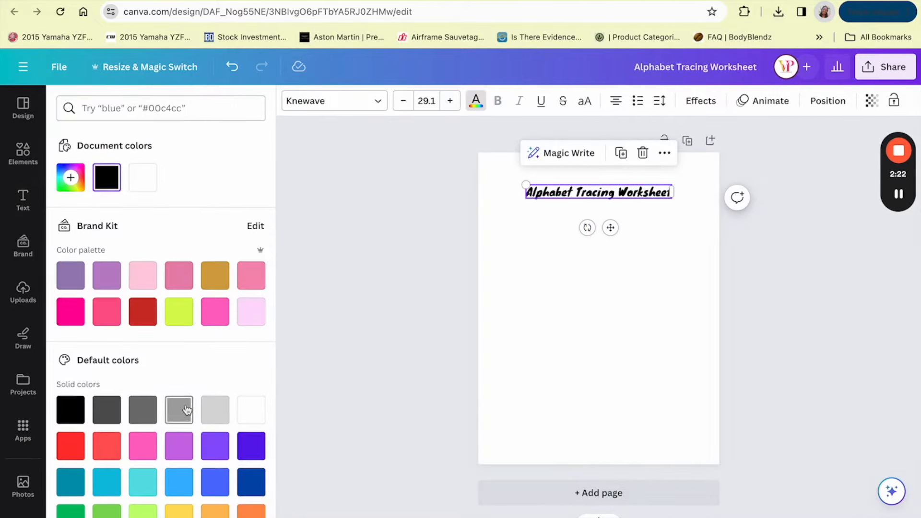
scroll(185, 409, "down", 2)
left_click(179, 445)
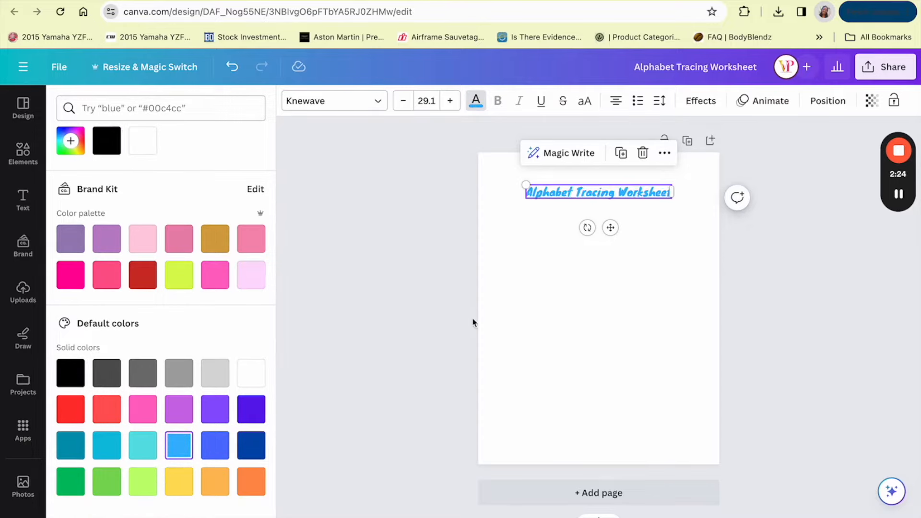
left_click(516, 327)
left_click(608, 191)
left_click_drag(613, 223, 613, 215)
left_click(611, 280)
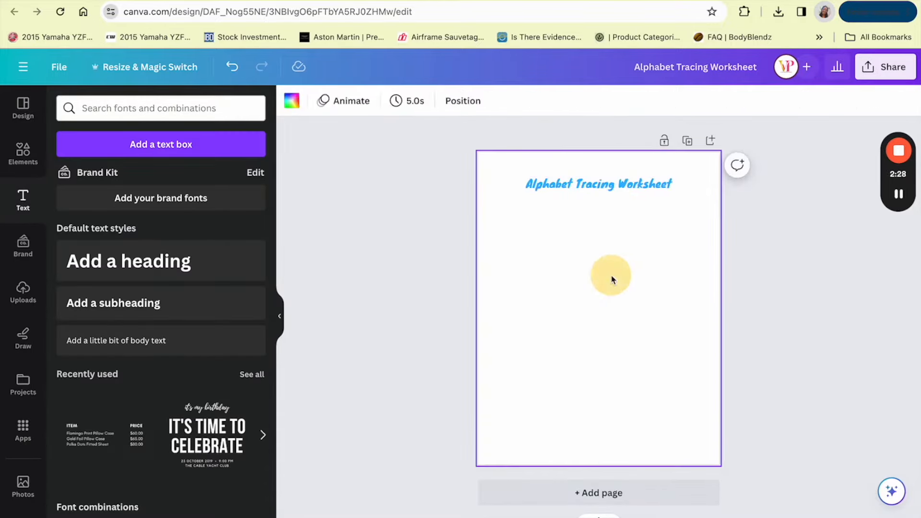
Step: Search the elements for "Alphabet background" and show all matching graphics
left_click(22, 153)
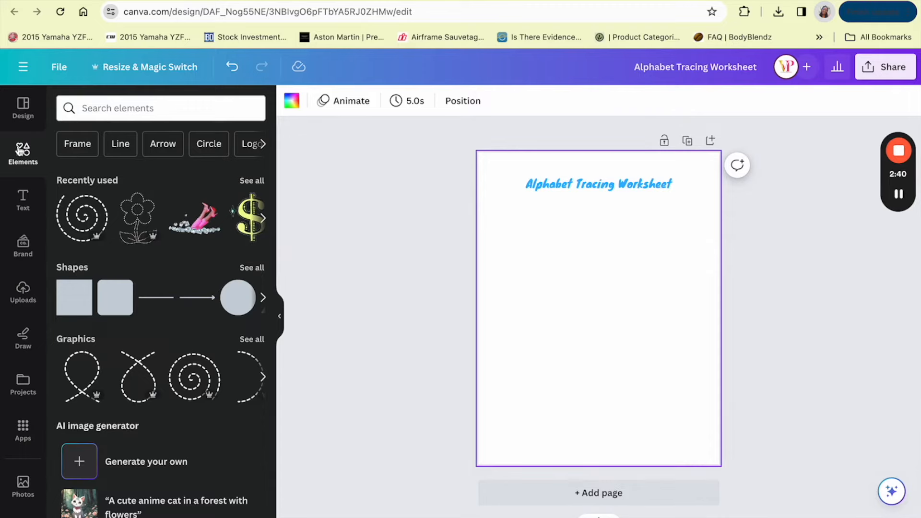
left_click(111, 114)
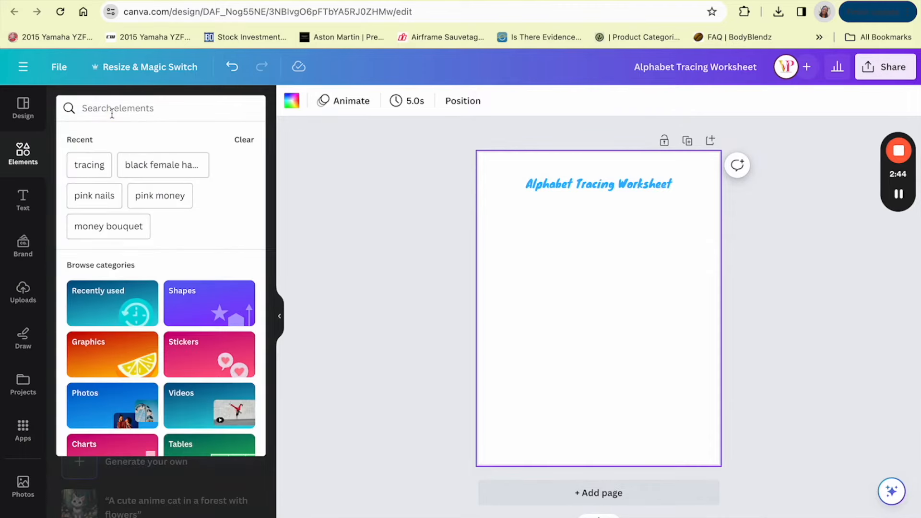
type("Alphabet")
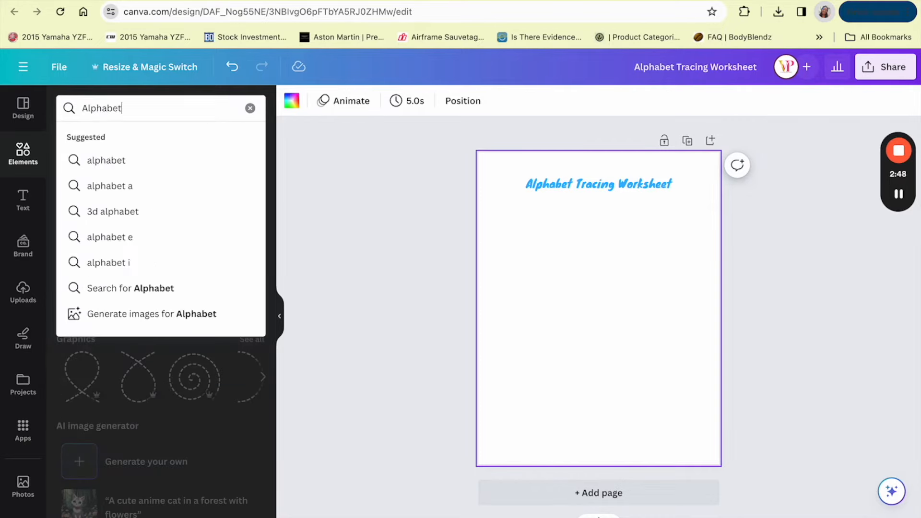
type(" background")
key("Return")
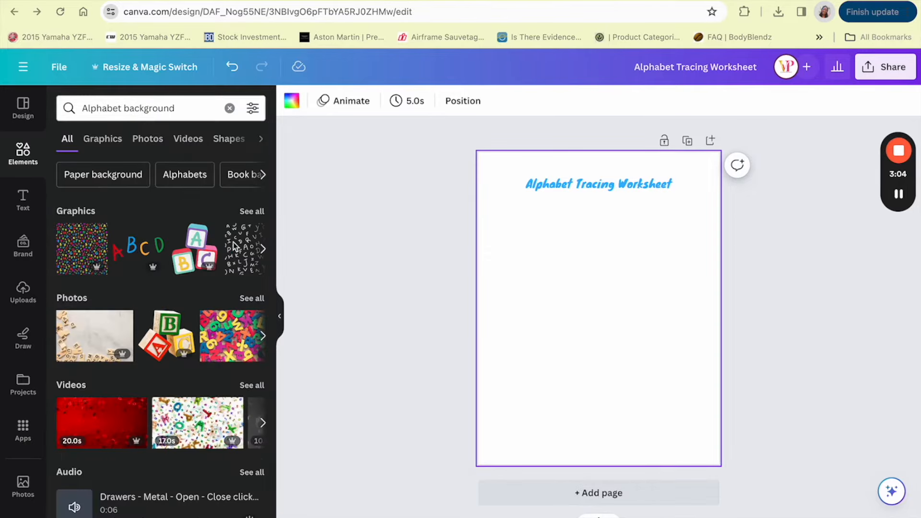
left_click(254, 211)
left_click(255, 213)
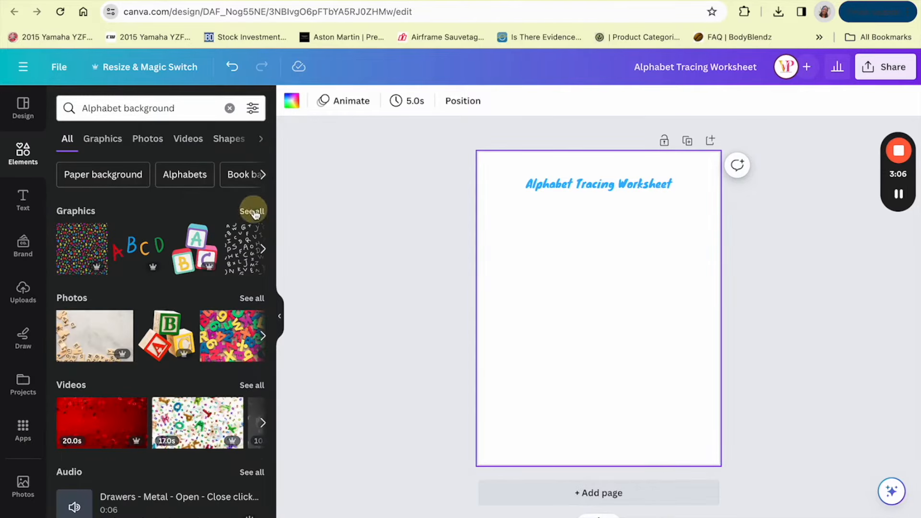
Step: Add the line-art pattern of letters, books and question marks, and enlarge it from the page's upper corner to the full page width
scroll(187, 402, "down", 5)
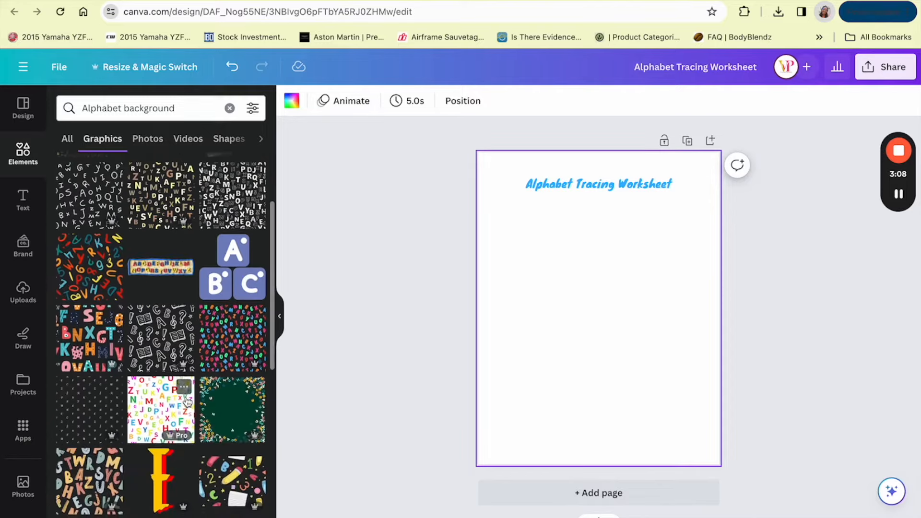
scroll(177, 382, "up", 1)
scroll(176, 382, "up", 4)
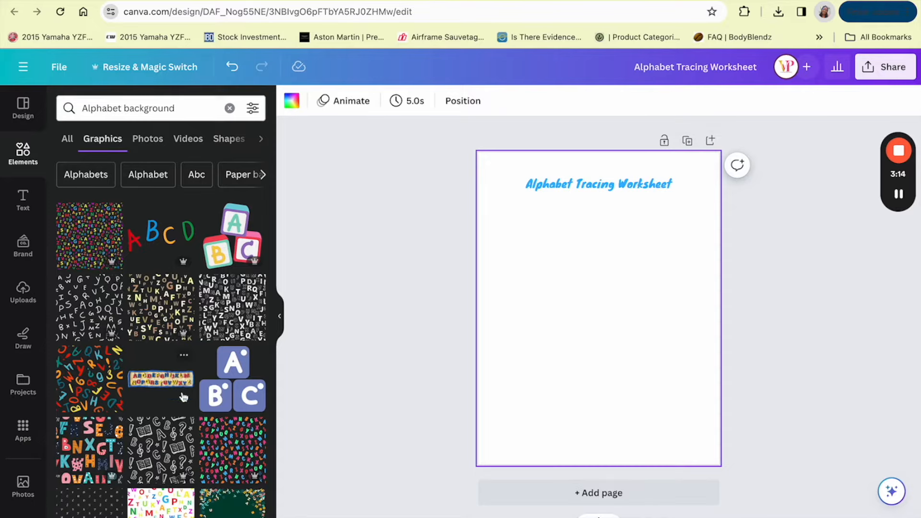
left_click(165, 448)
left_click_drag(638, 320, 565, 214)
mouse_move(575, 247)
left_mouse_down()
mouse_move(767, 394)
mouse_move(730, 379)
left_mouse_up()
Step: Send the line-art pattern behind the heading and enlarge it to about 11 × 11 in to cover the whole page
left_click(623, 425)
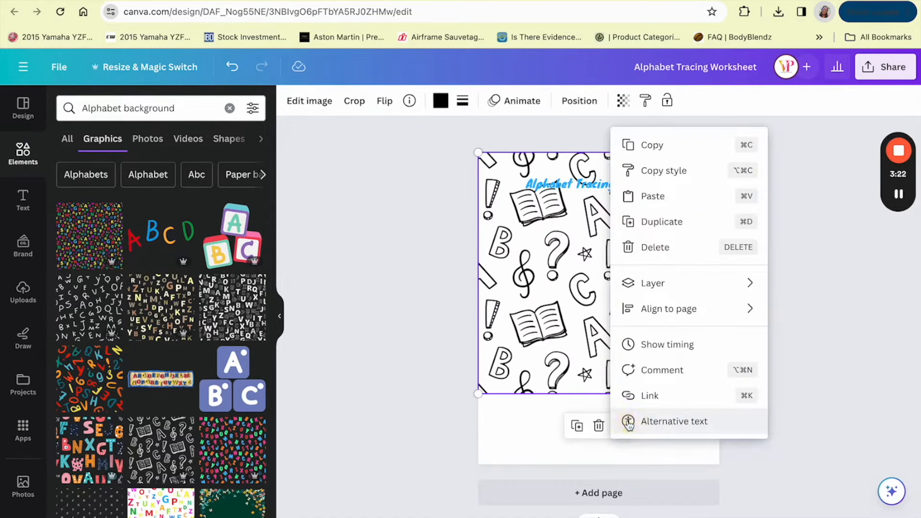
key("Escape")
left_click_drag(477, 394, 440, 504)
left_click(579, 100)
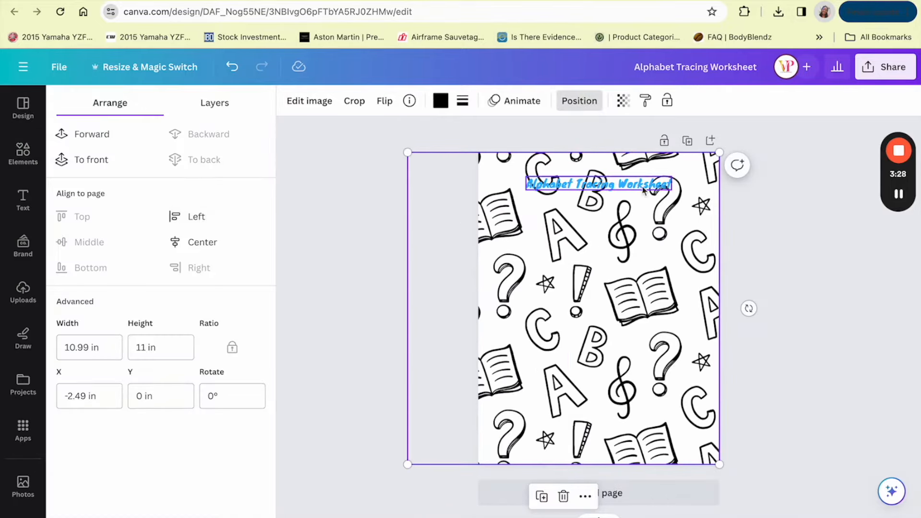
Step: Set the background pattern's transparency to 20
left_click(623, 101)
left_click_drag(623, 152, 526, 158)
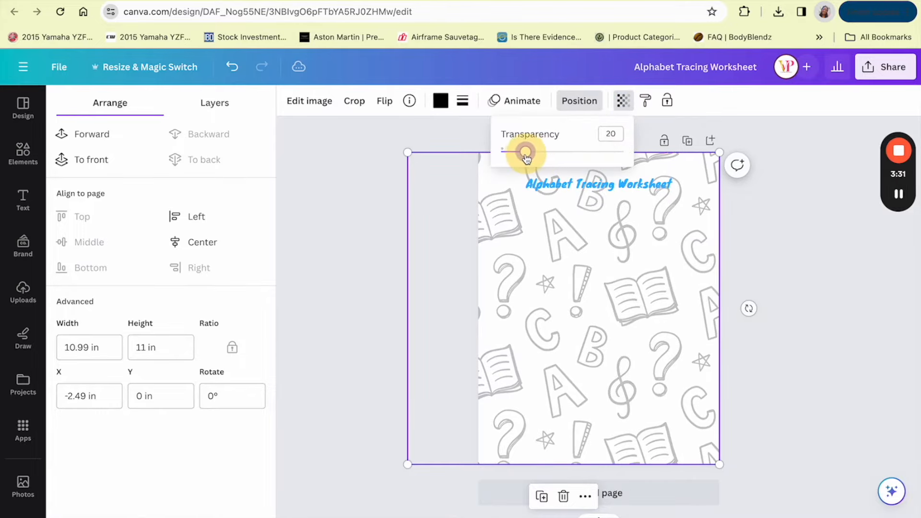
left_click(388, 214)
left_click(387, 214)
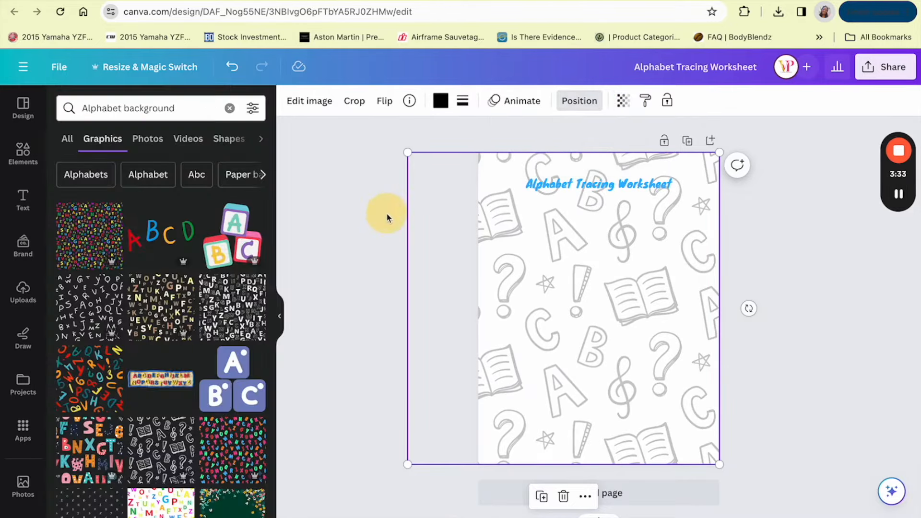
Step: Add a square shape stretched over the page with a narrow patterned border left around it, and fill it white
left_click(20, 154)
left_click(72, 309)
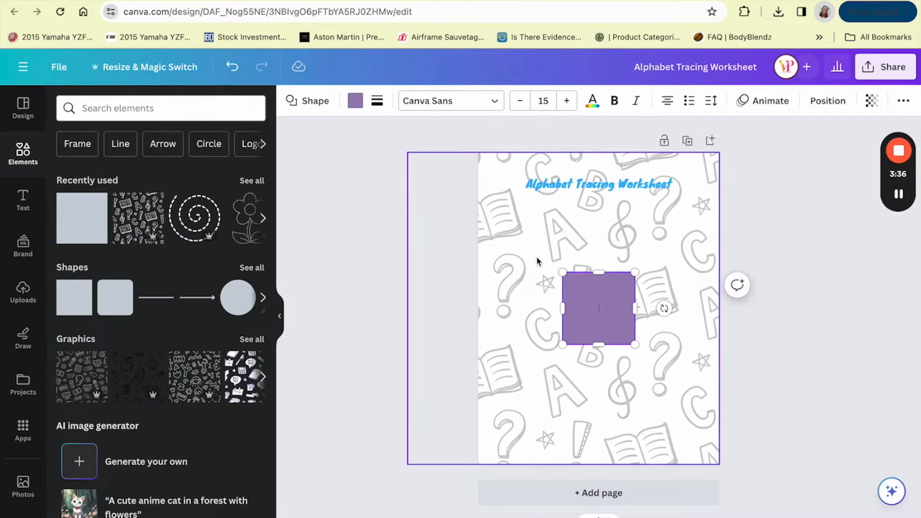
left_click_drag(590, 294, 517, 186)
left_click_drag(566, 214, 706, 208)
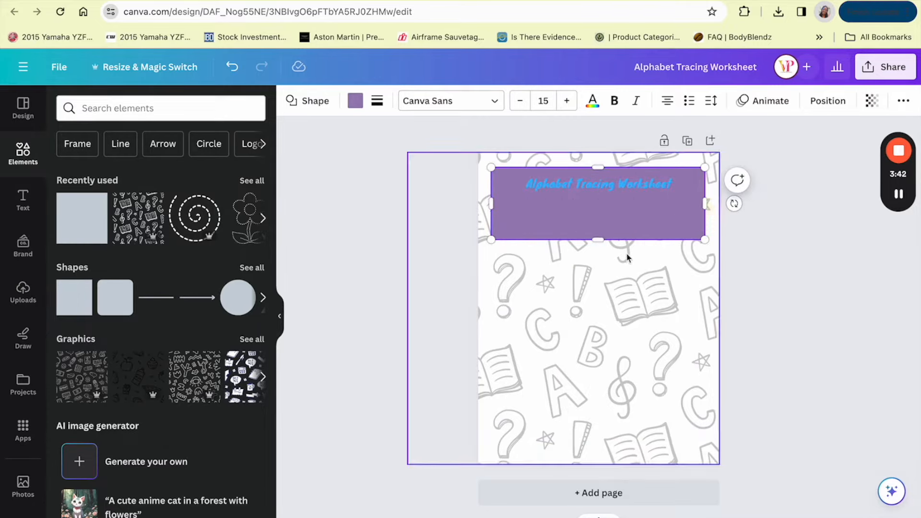
left_click_drag(607, 239, 622, 453)
left_click(355, 102)
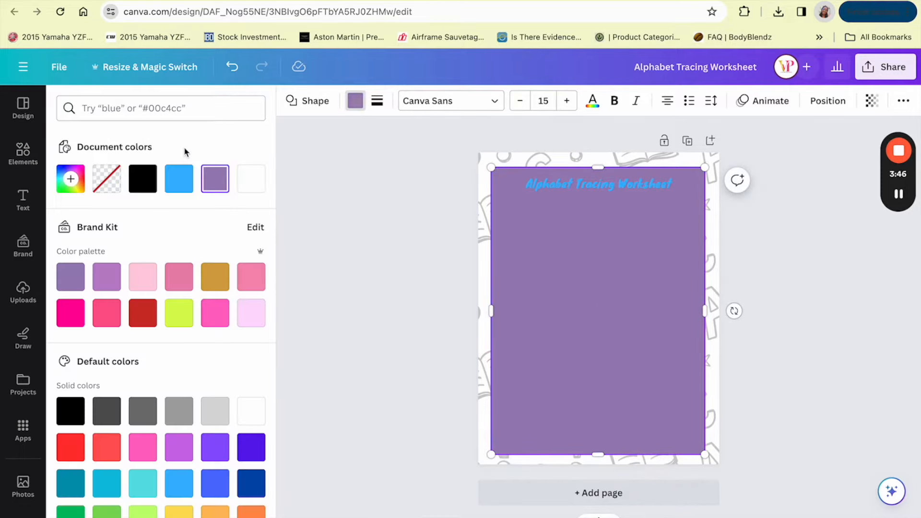
left_click(251, 180)
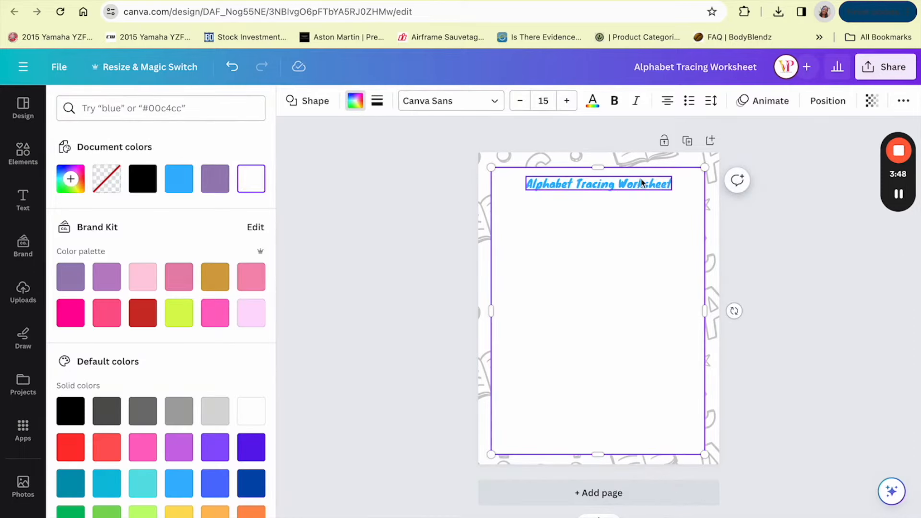
Step: Give the white square a solid border with a weight of 1
left_click(816, 285)
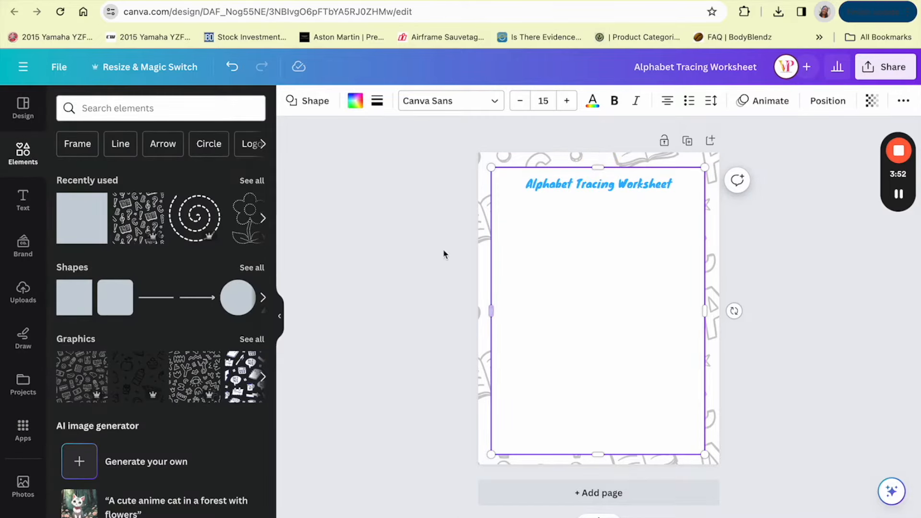
left_click(428, 246)
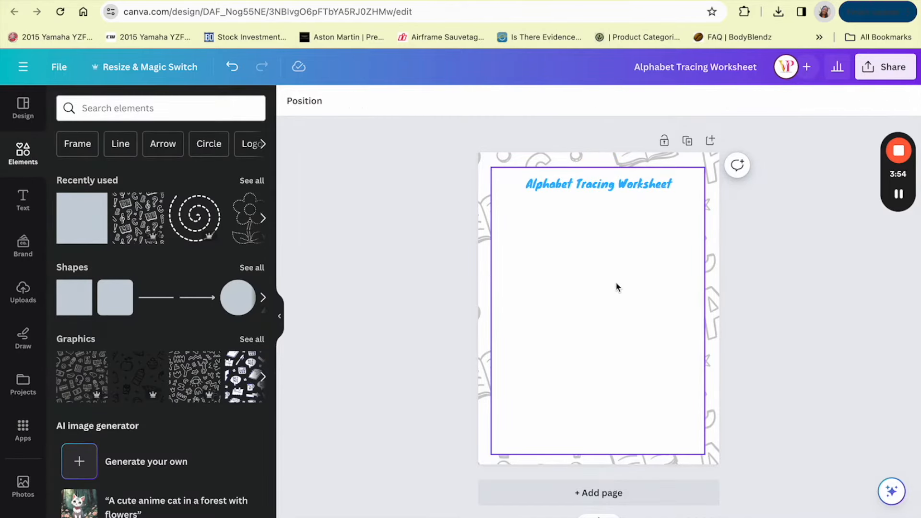
left_click(566, 262)
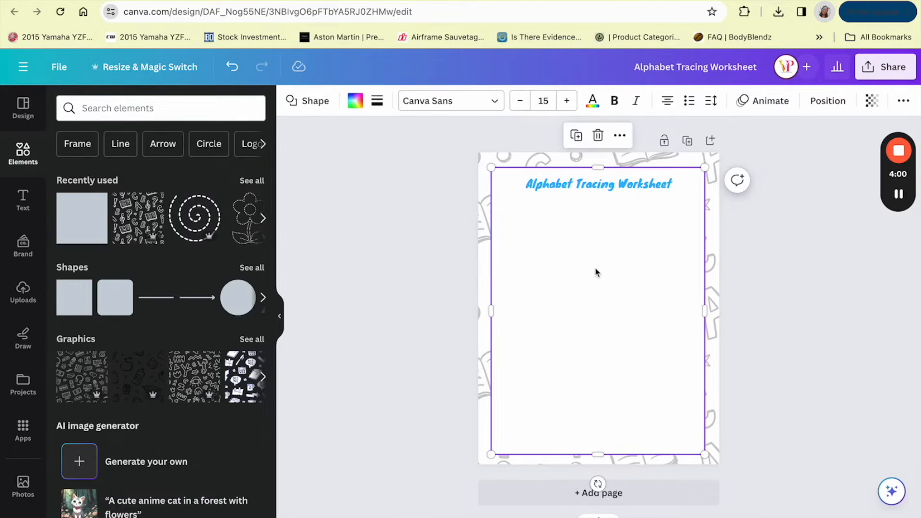
left_click(378, 100)
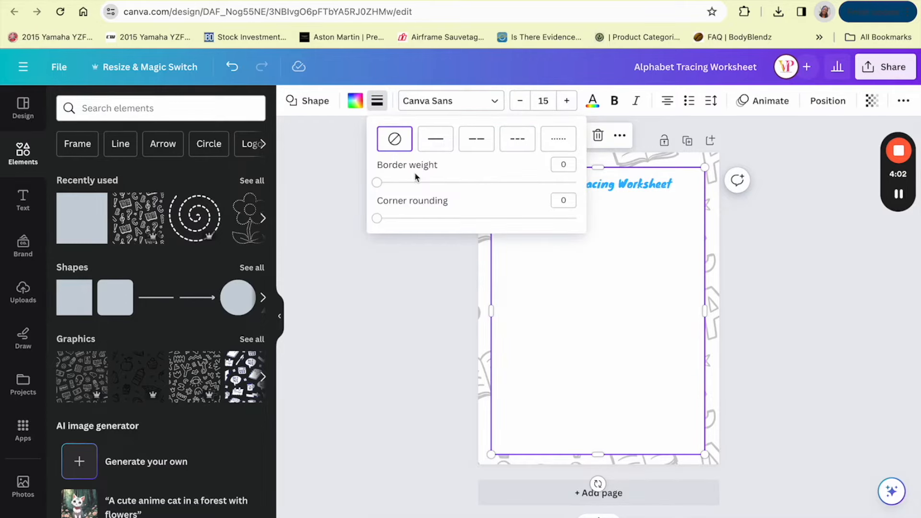
left_click_drag(378, 184, 379, 184)
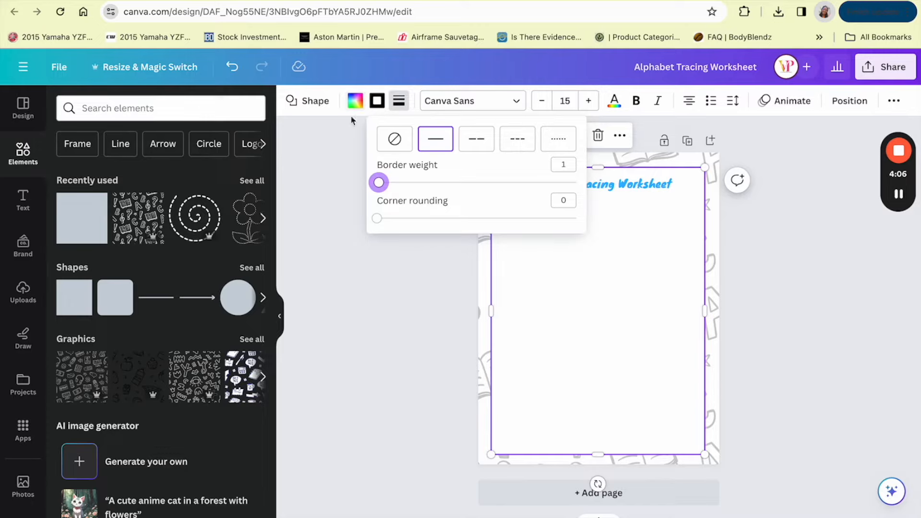
left_click(341, 247)
left_click(342, 247)
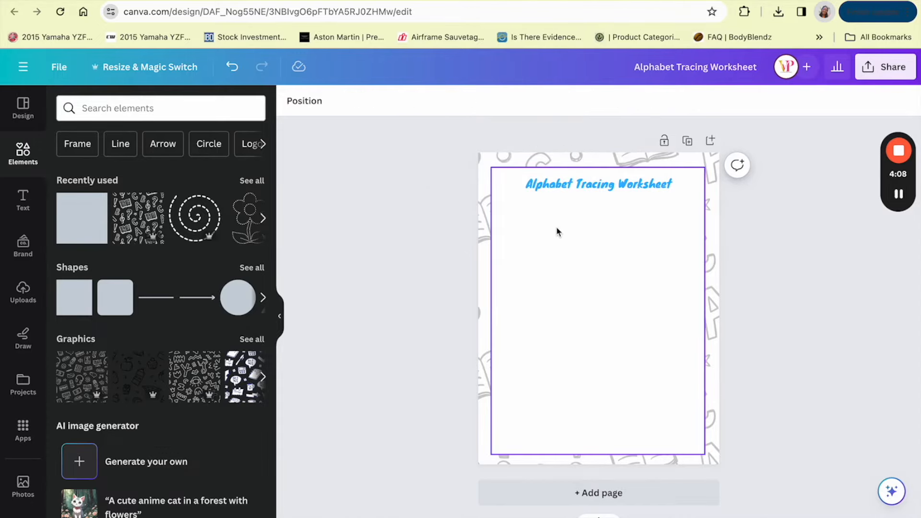
Step: Try a blue fill on the square and restore its white fill
left_click(508, 233)
left_click(355, 101)
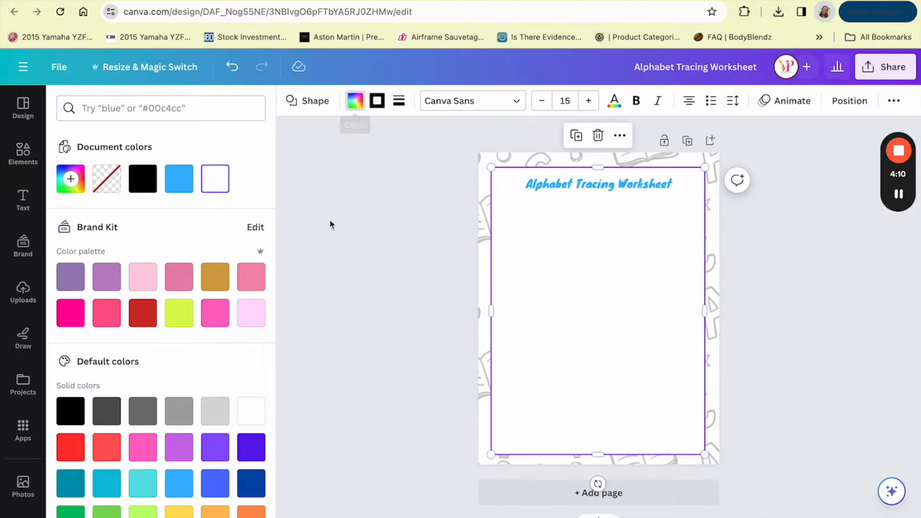
left_click(182, 185)
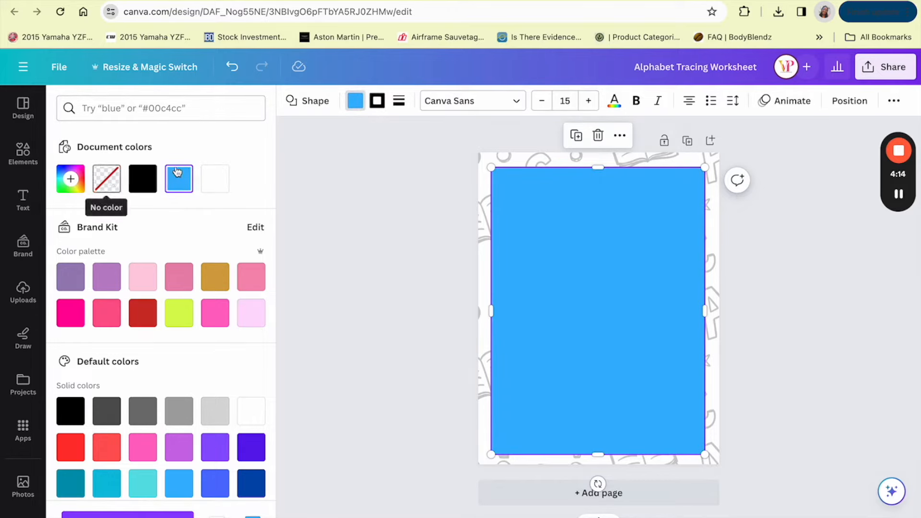
left_click(214, 180)
Step: Color the white square's border the same blue as the heading
left_click(378, 102)
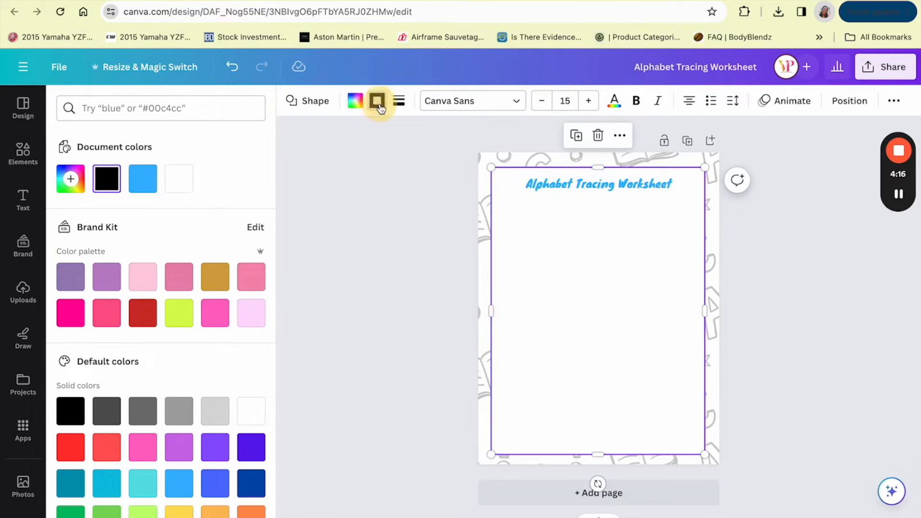
left_click(148, 187)
left_click(376, 226)
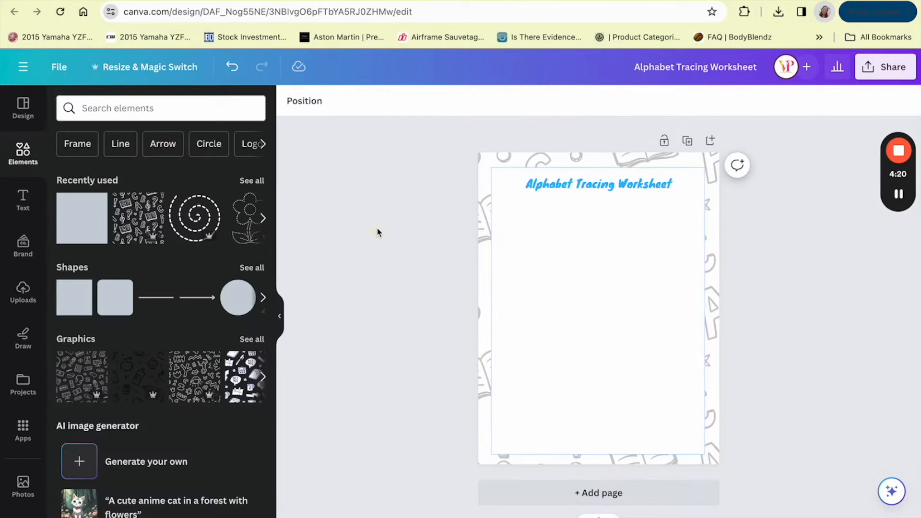
Step: Set the white square's border weight to 5 and its corner rounding to 6
left_click(517, 222)
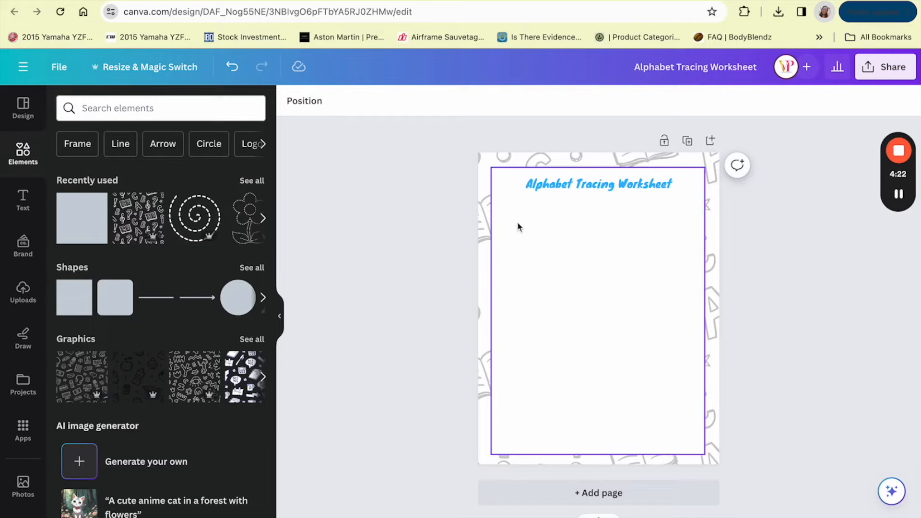
left_click(377, 100)
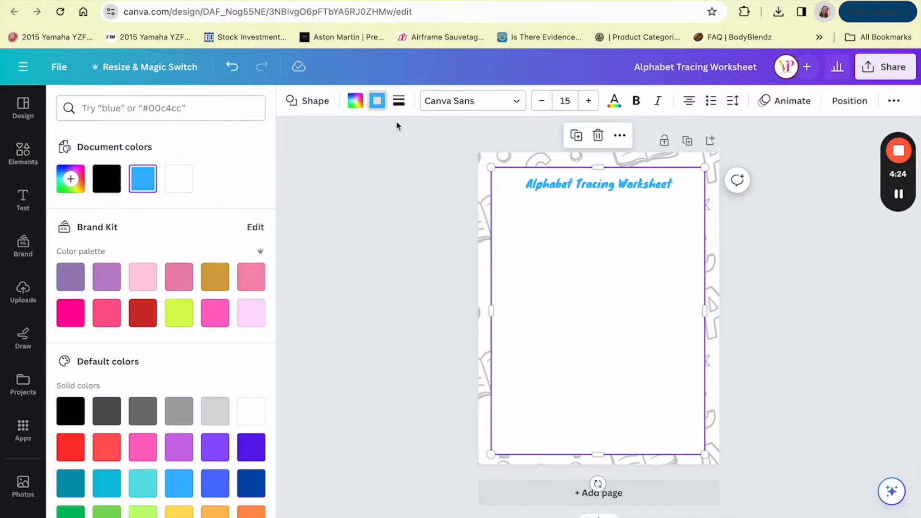
left_click(398, 102)
mouse_move(400, 185)
left_mouse_down()
mouse_move(459, 188)
mouse_move(407, 182)
left_mouse_up()
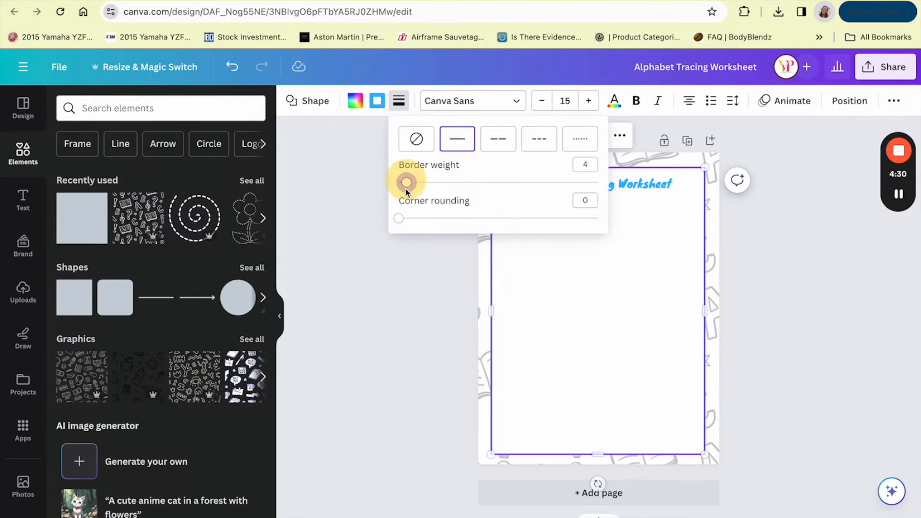
mouse_move(400, 221)
left_mouse_down()
mouse_move(428, 220)
mouse_move(410, 223)
left_mouse_up()
left_click_drag(403, 184, 409, 185)
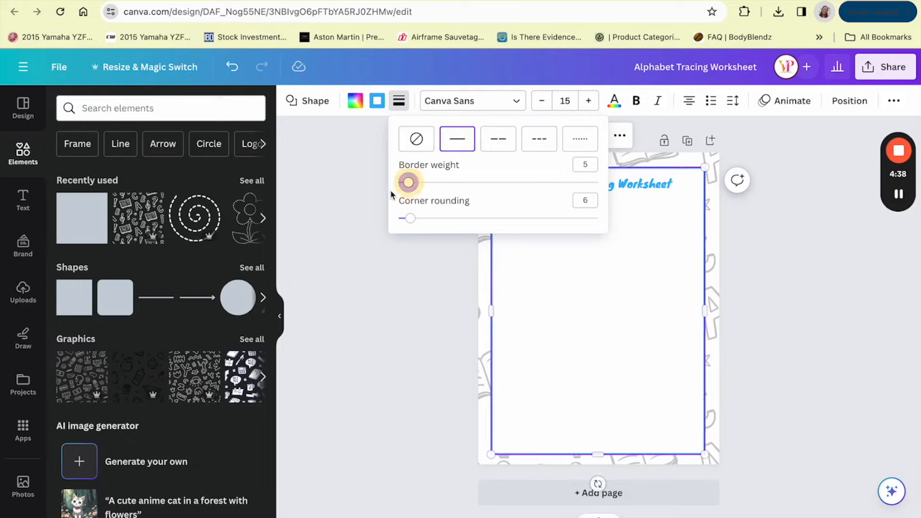
left_click(343, 215)
left_click(343, 215)
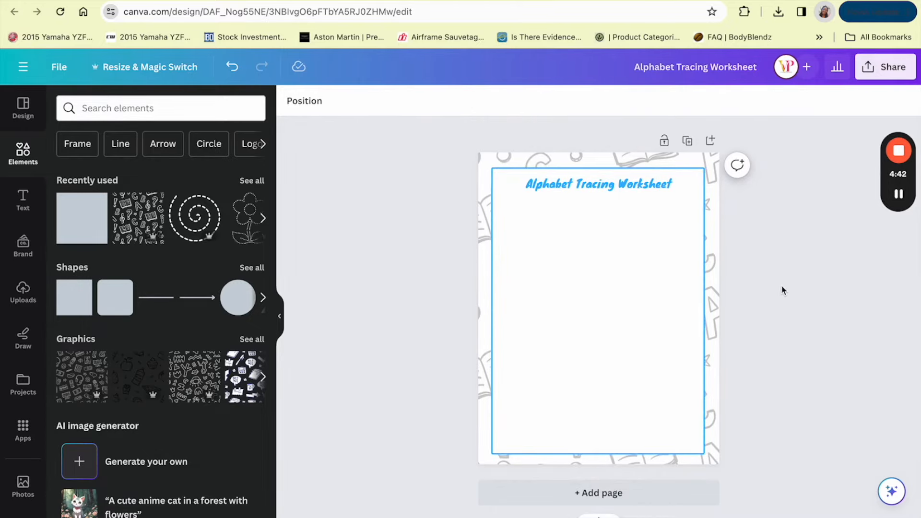
Step: Delete the line-art background pattern and add a multicolored letters-and-numbers pattern from the "Alphabet background" graphics
left_click(502, 157)
key("Delete")
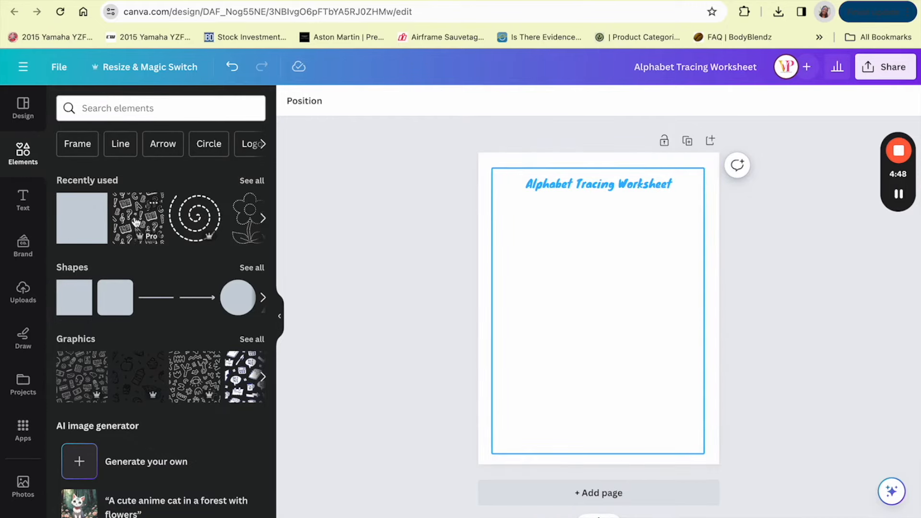
left_click(137, 110)
left_click(118, 169)
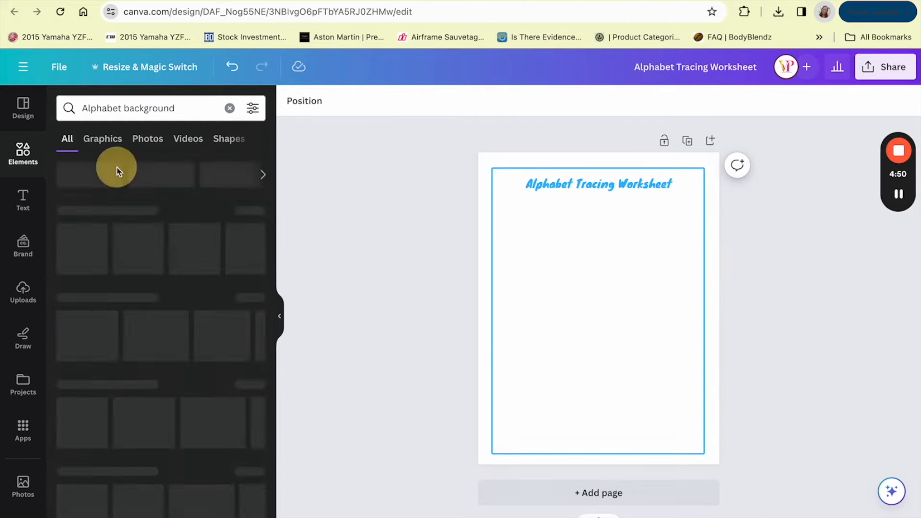
left_click(110, 142)
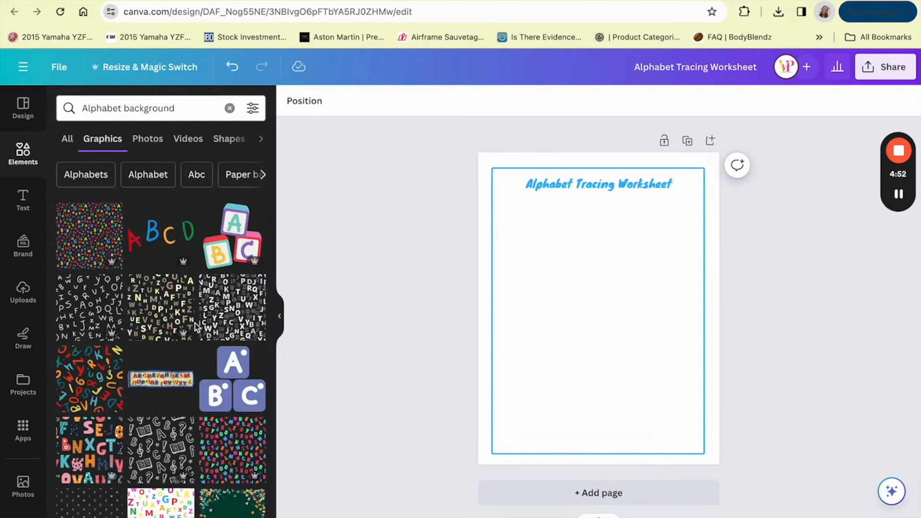
scroll(174, 343, "down", 3)
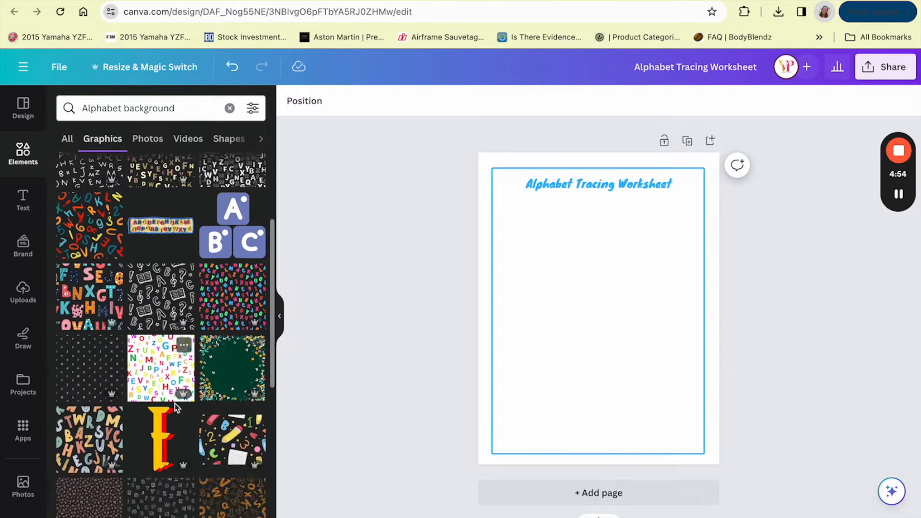
scroll(152, 371, "down", 3)
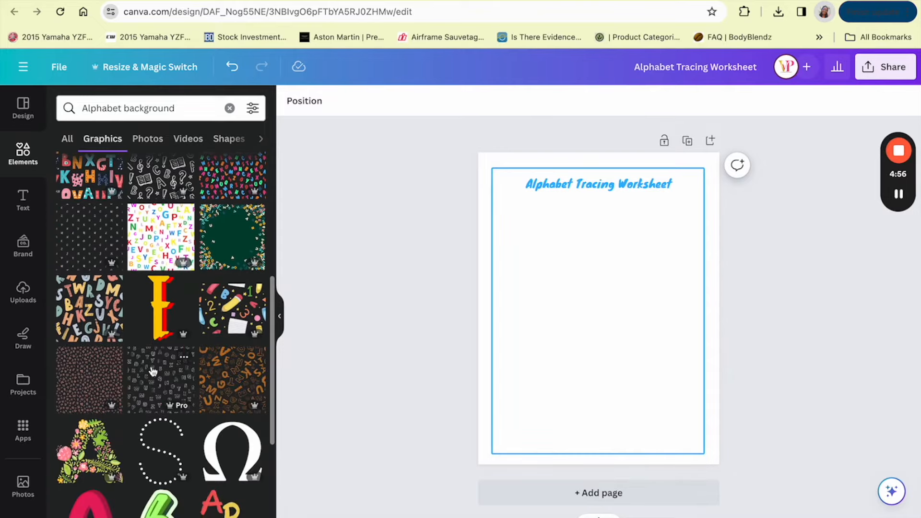
scroll(153, 372, "up", 3)
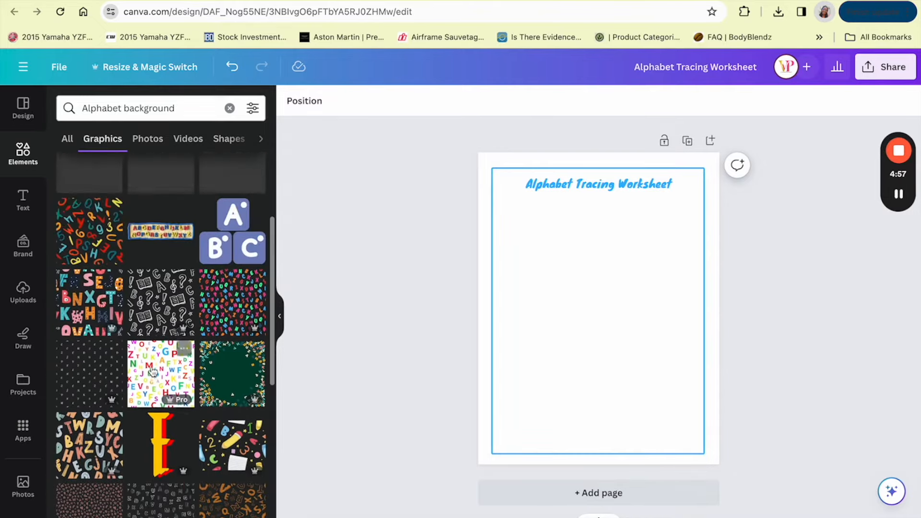
scroll(74, 230, "up", 1)
left_click(93, 280)
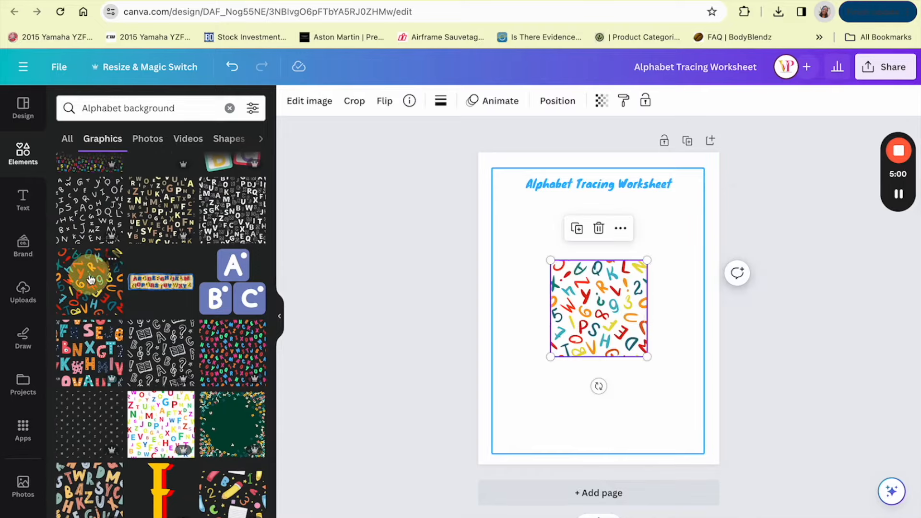
Step: Align the colorful pattern with the page's upper-left corner, enlarge it to 11 × 11 in and send it to the back
left_click_drag(544, 211, 540, 197)
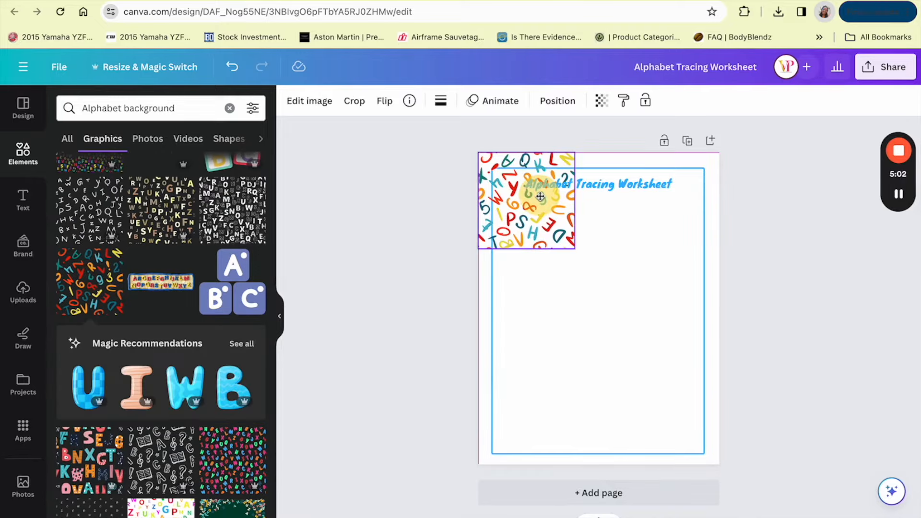
left_click_drag(575, 248, 773, 485)
left_click(557, 103)
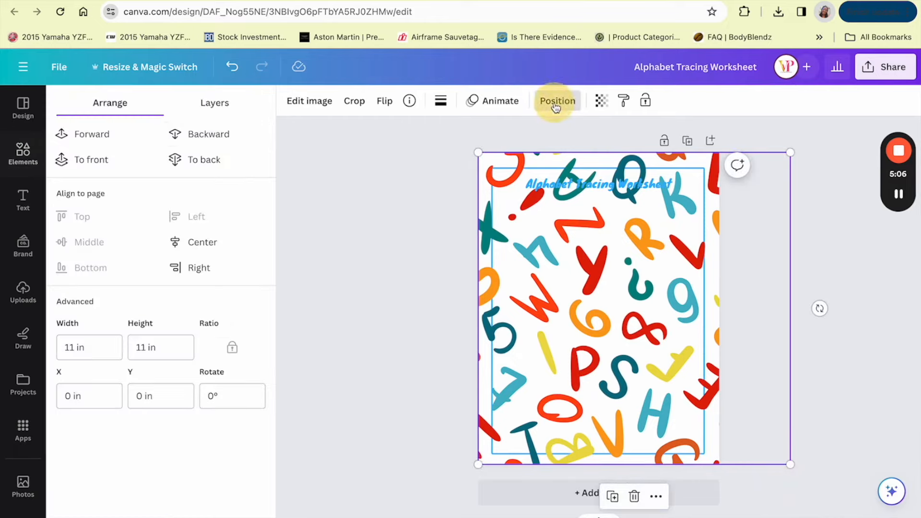
left_click(225, 159)
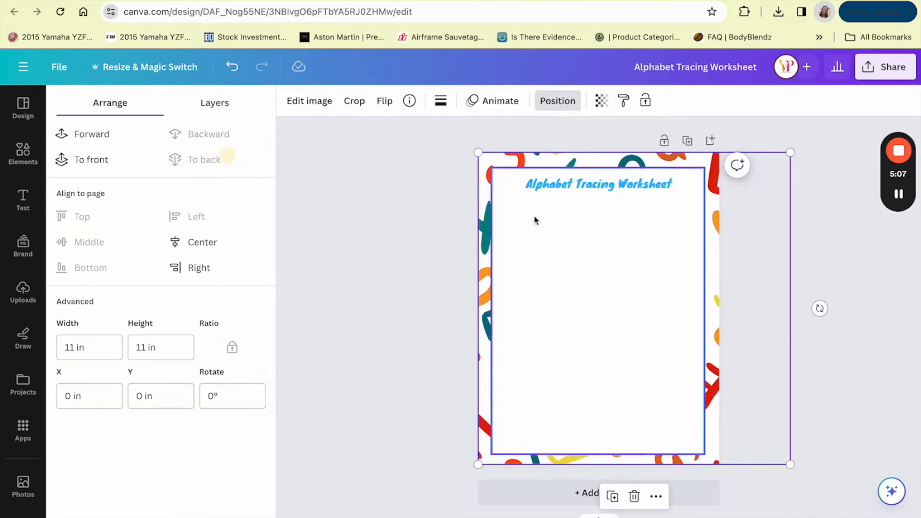
left_click(846, 227)
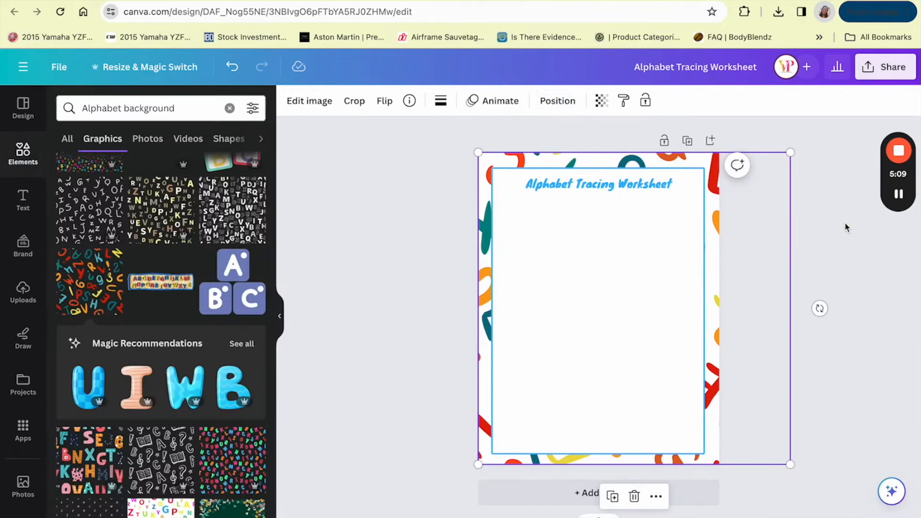
Step: Change the heading's text color to the bright red from the default solid colors
left_click(651, 183)
left_click(476, 101)
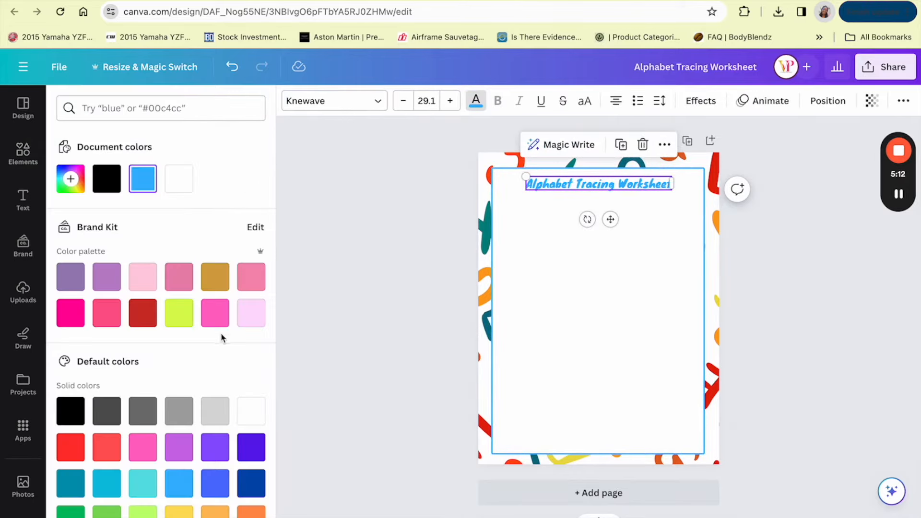
scroll(221, 336, "down", 1)
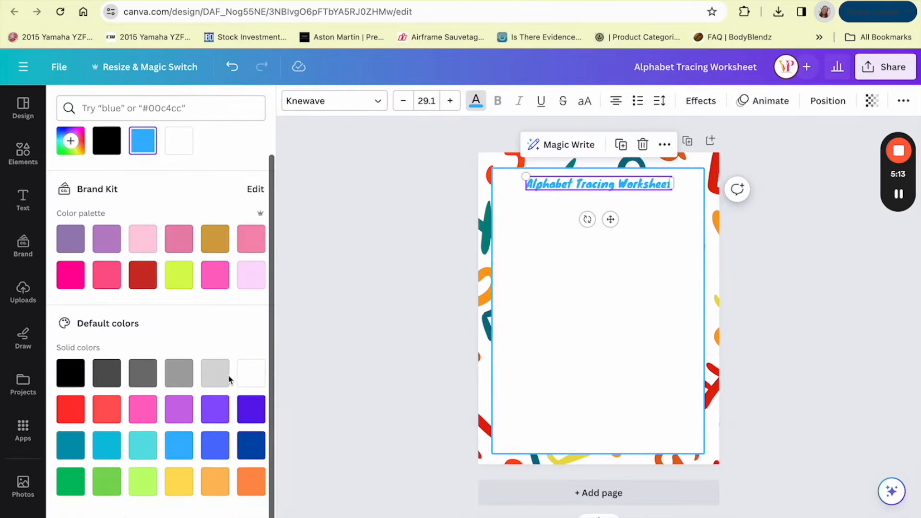
left_click(68, 414)
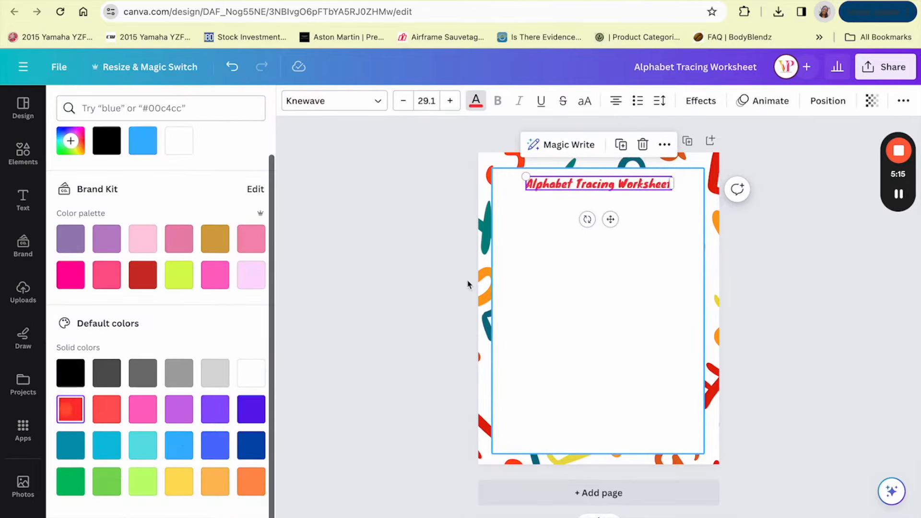
Step: Recolor the white square's border in the same red as the heading
left_click(705, 259)
left_click(377, 102)
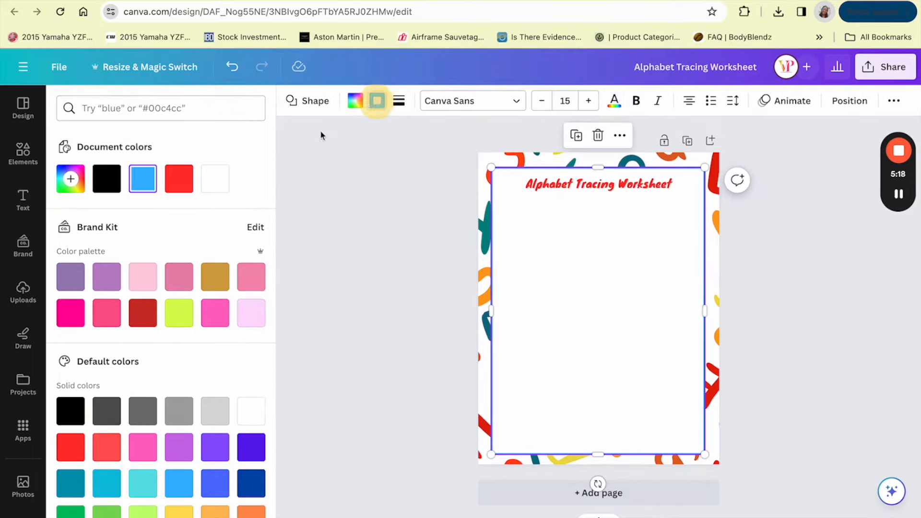
left_click(179, 180)
left_click(369, 277)
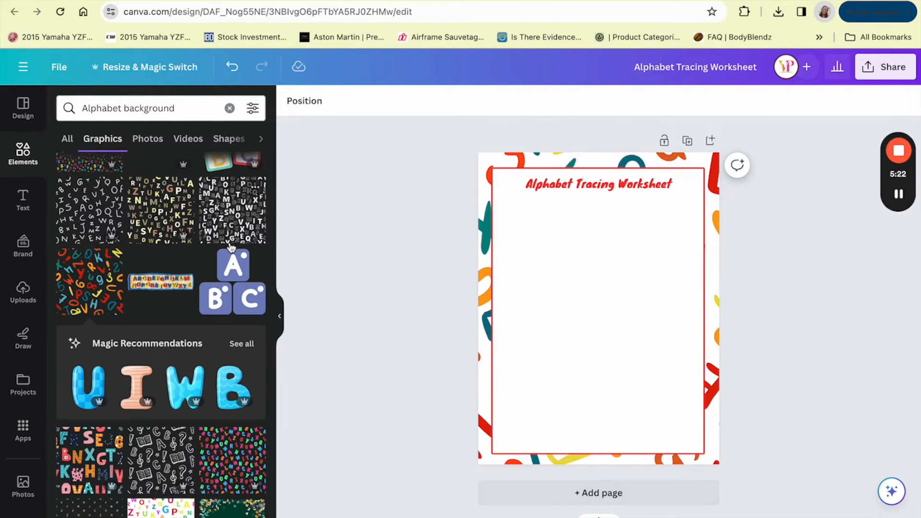
Step: Add a text box and place it just below the heading, near the writing area's left edge
left_click(12, 208)
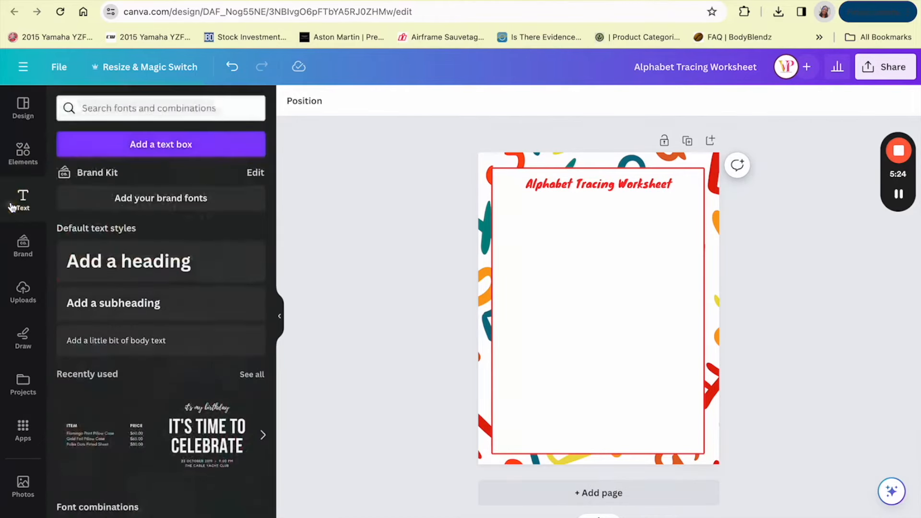
left_click(128, 148)
left_click_drag(610, 340, 550, 243)
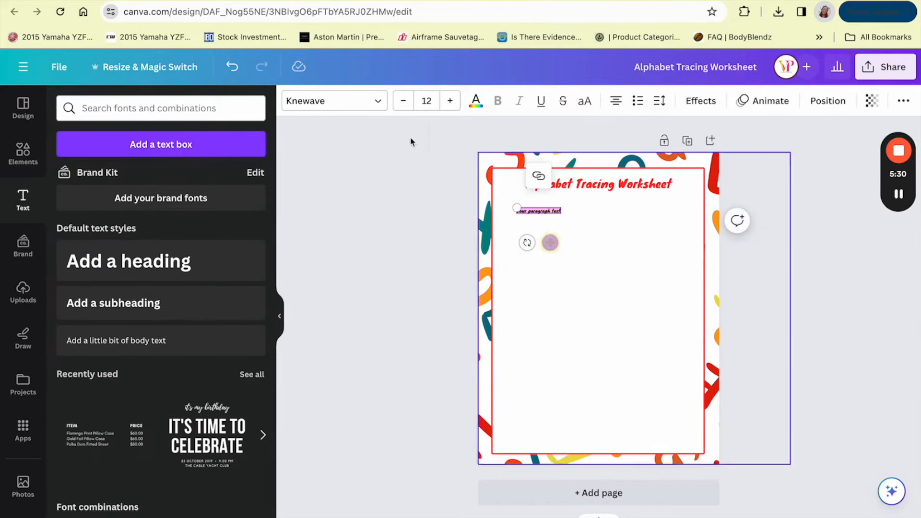
Step: Search the fonts for "KG" and apply KG Primary Dots Lined to the new text box
left_click(356, 107)
left_click(150, 134)
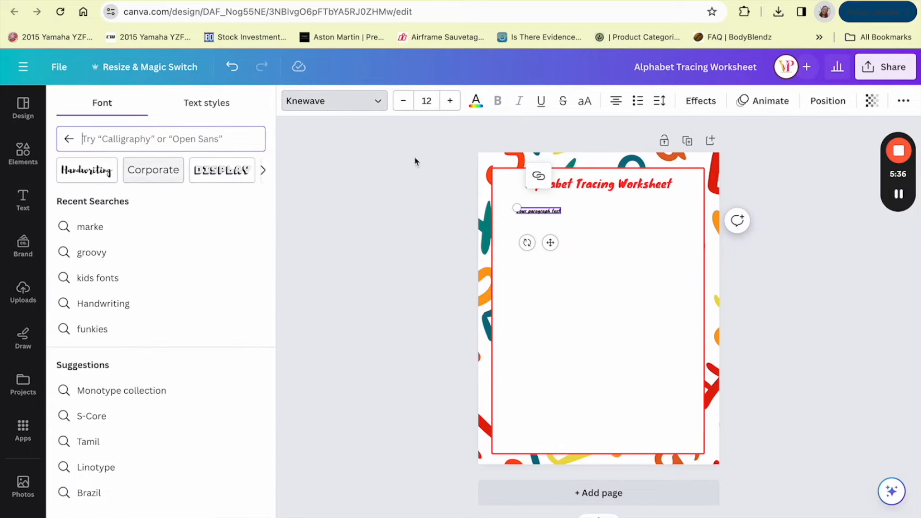
left_click(901, 194)
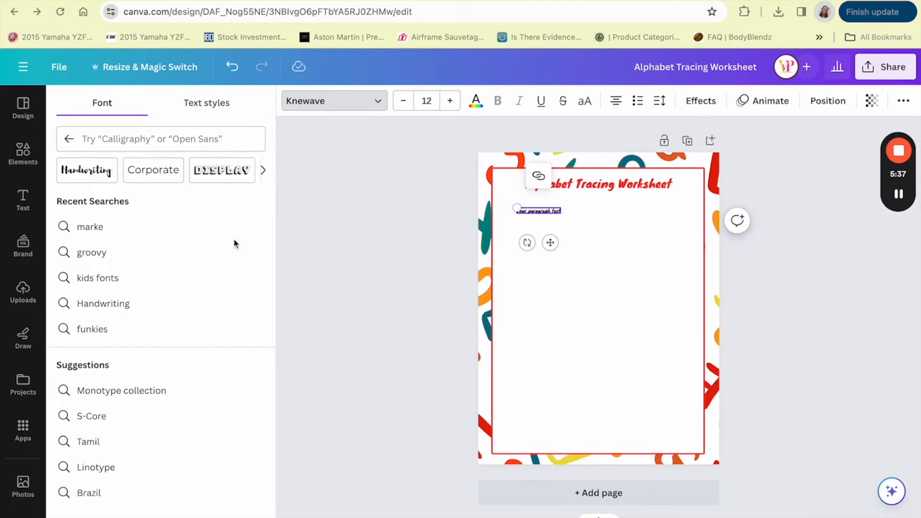
left_click(149, 142)
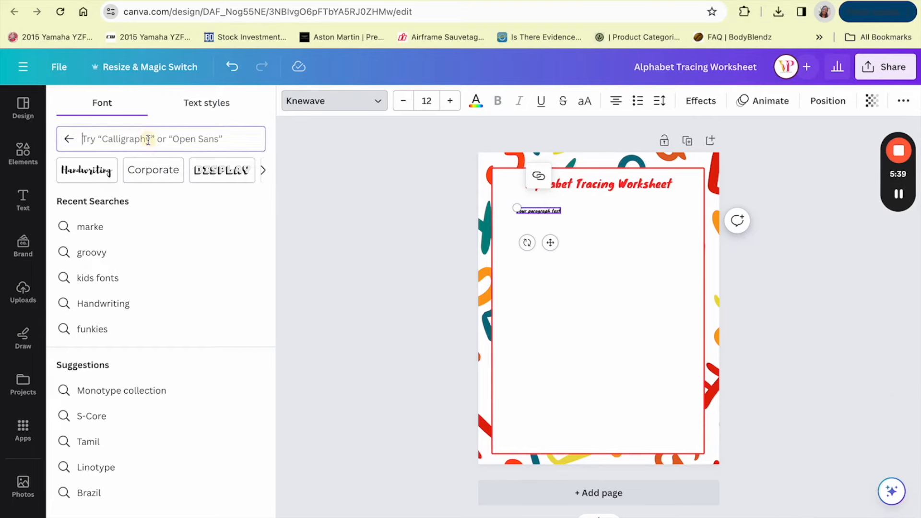
type("KG")
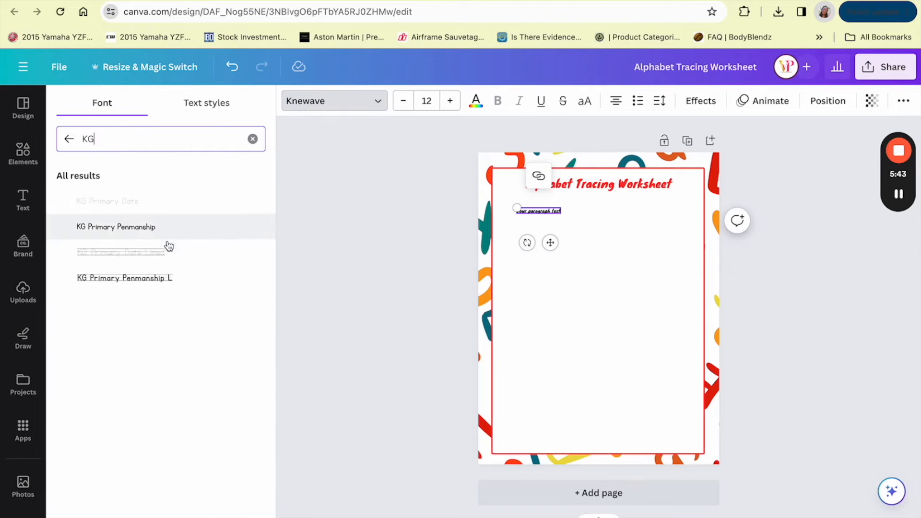
left_click(161, 262)
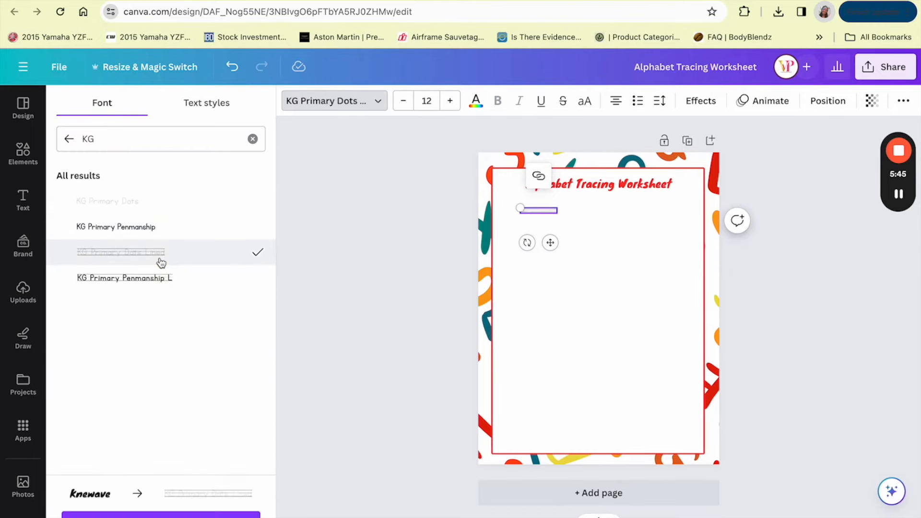
Step: Enlarge the dotted text to size 60 and center it across the page, close beneath the heading
left_click_drag(557, 213, 696, 282)
left_click_drag(623, 265, 613, 265)
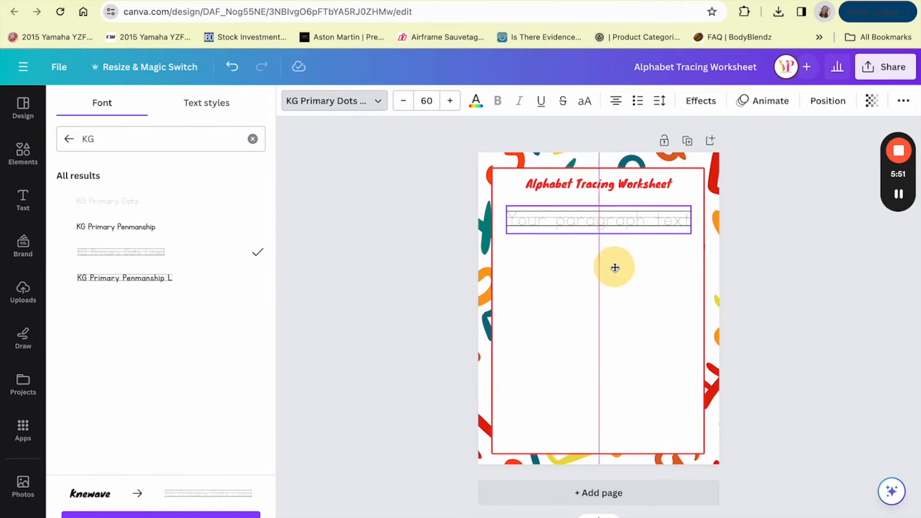
left_click(595, 227)
triple_click(595, 229)
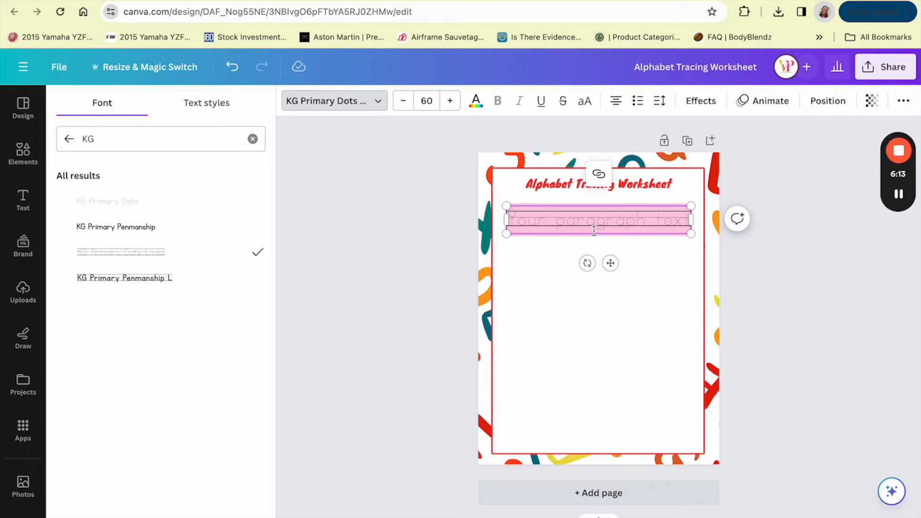
left_click_drag(610, 263, 611, 259)
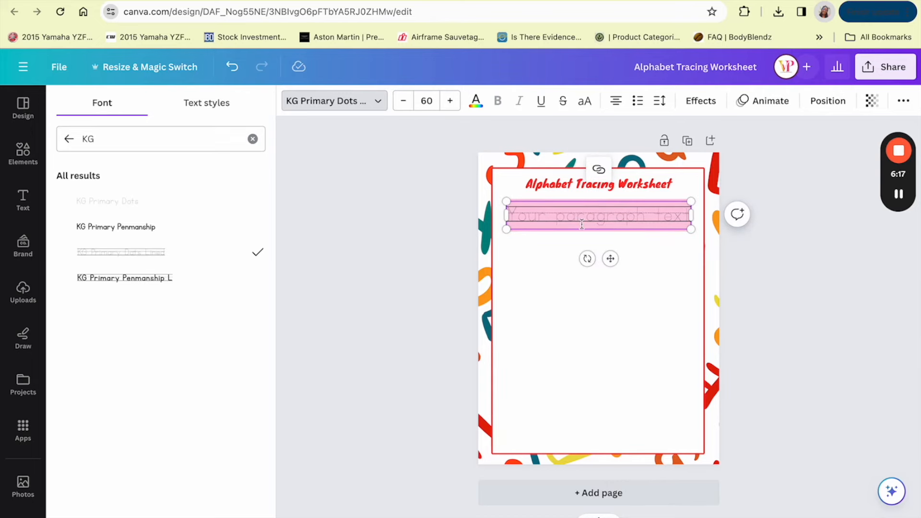
Step: Replace the placeholder text with the tracing row "Aa Bb Cd Dd Ee Ff"
type("AaB")
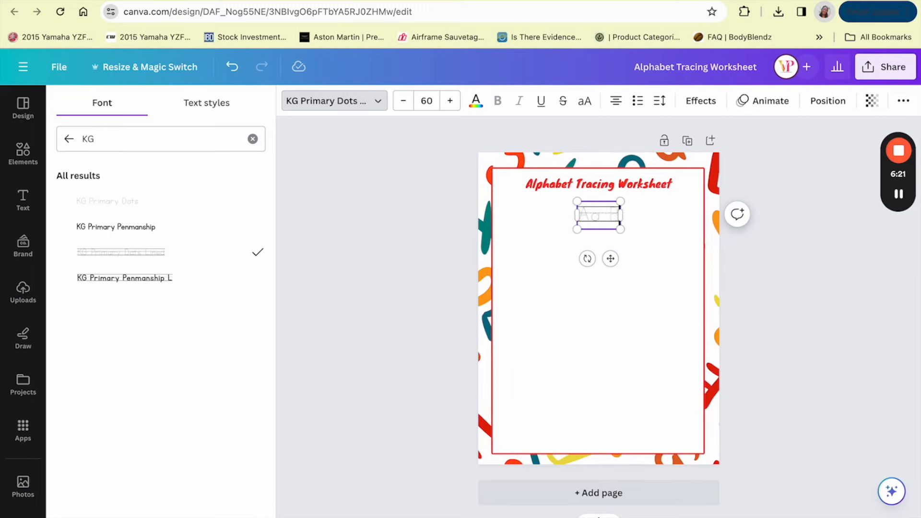
type("b C")
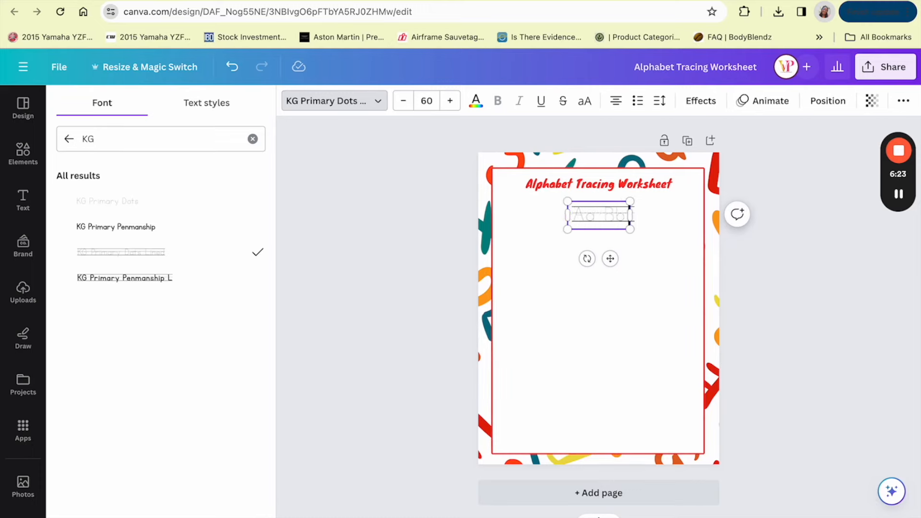
type("d")
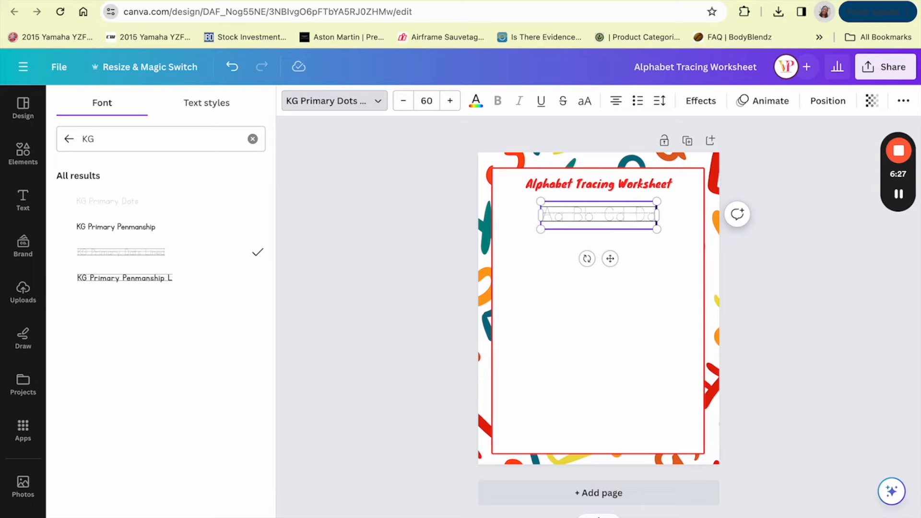
type(" De Ee")
type("f")
type("F")
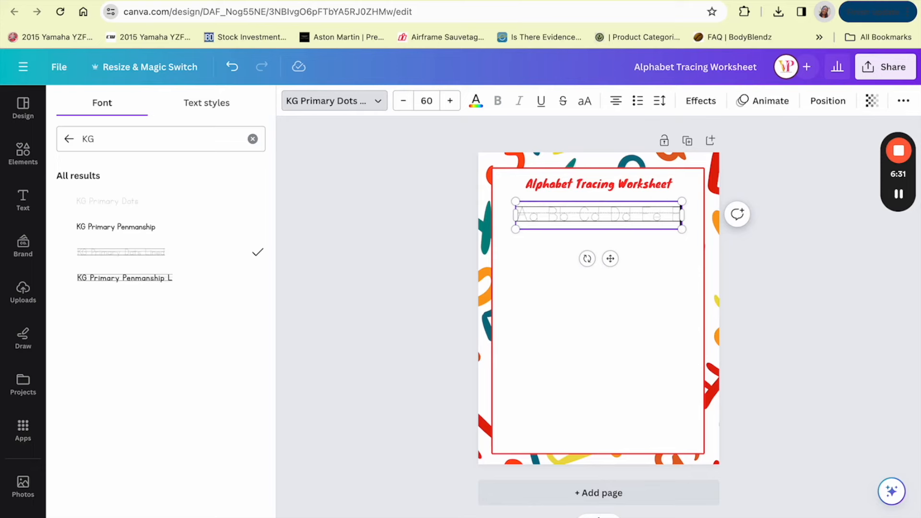
type("f")
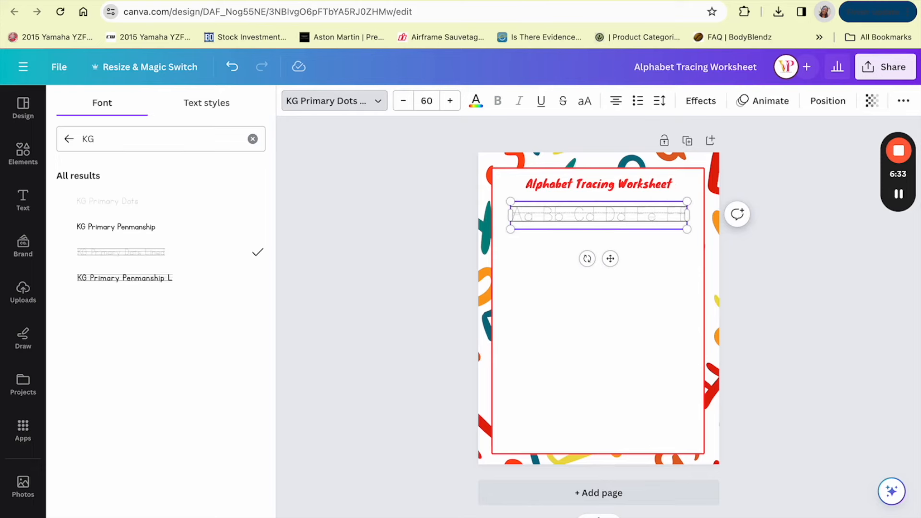
left_click_drag(610, 258, 604, 256)
left_click(632, 303)
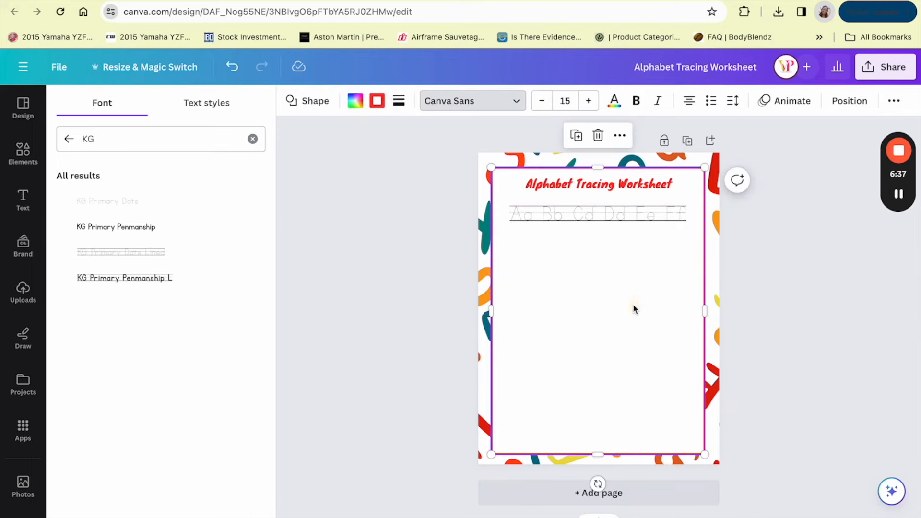
Step: Duplicate the first tracing row and align the copy directly beneath it
left_click(622, 212)
left_click(620, 169)
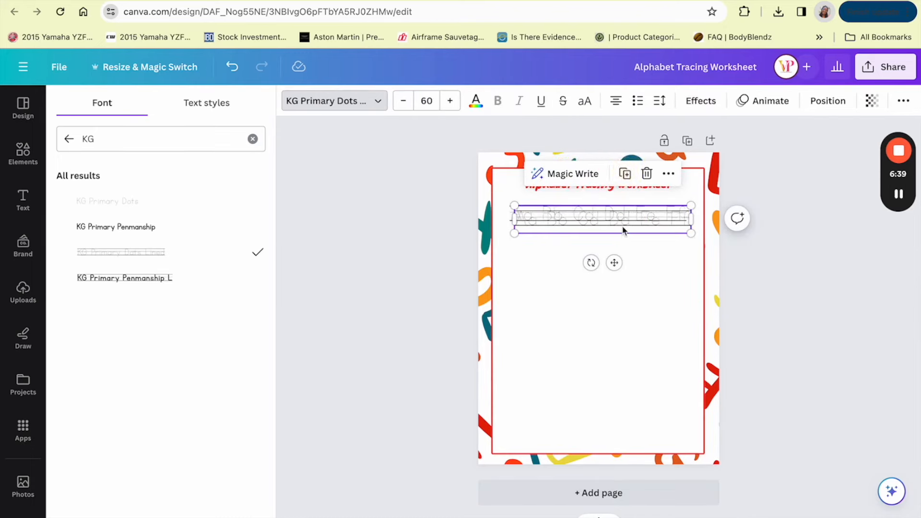
mouse_move(623, 228)
left_mouse_down()
mouse_move(623, 267)
mouse_move(615, 249)
left_mouse_up()
Step: Replace the second row's text with "Gg Hh Ii Jj Kk Ll Mm"
double_click(615, 249)
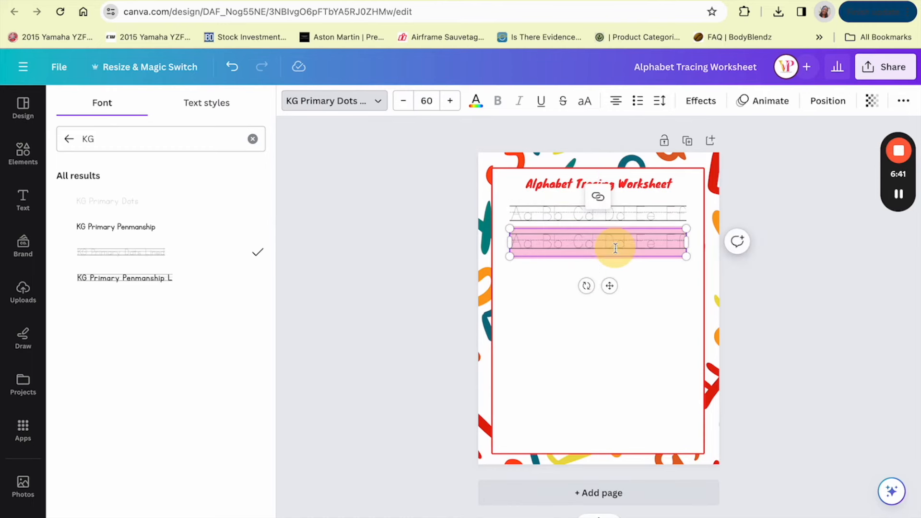
type("Gg")
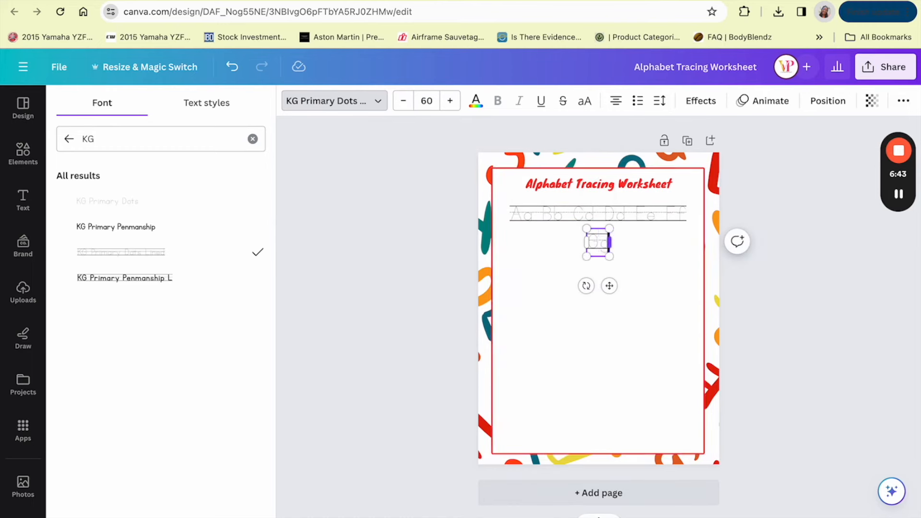
type(" Hh Ii")
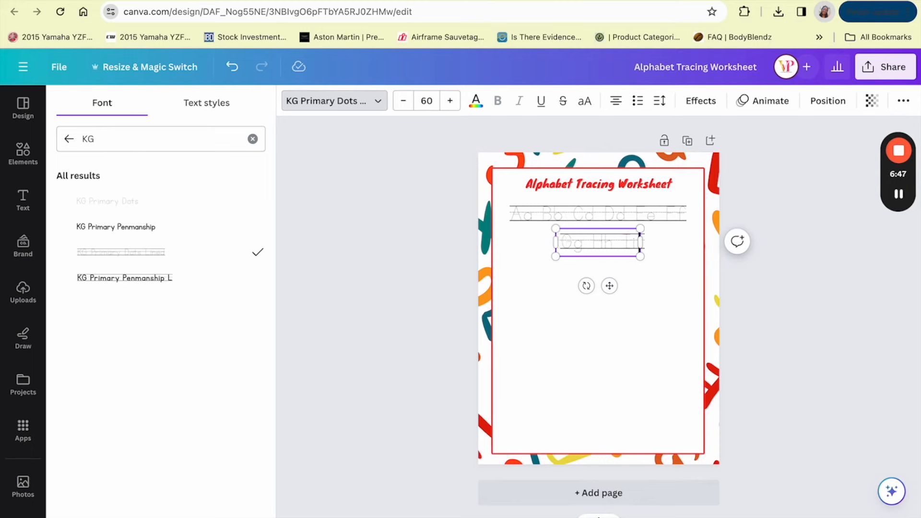
type(" Jj Kk")
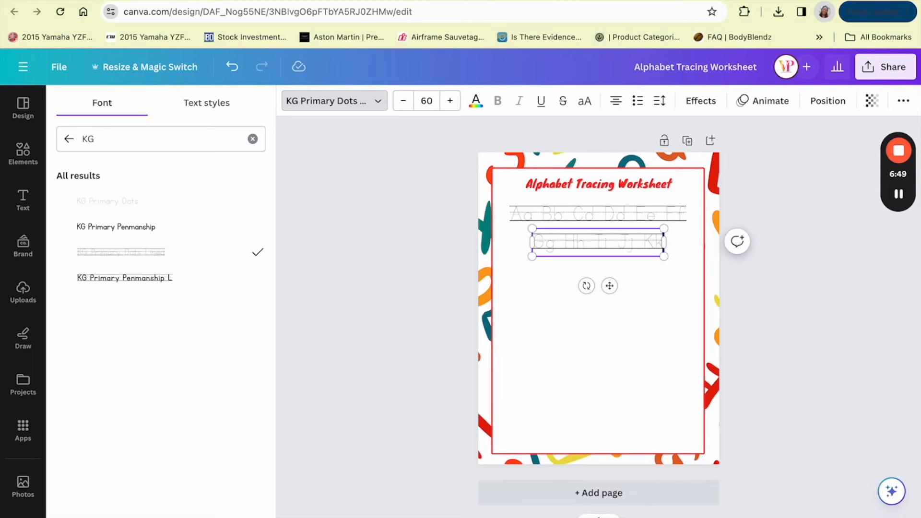
type(" Ll Mm")
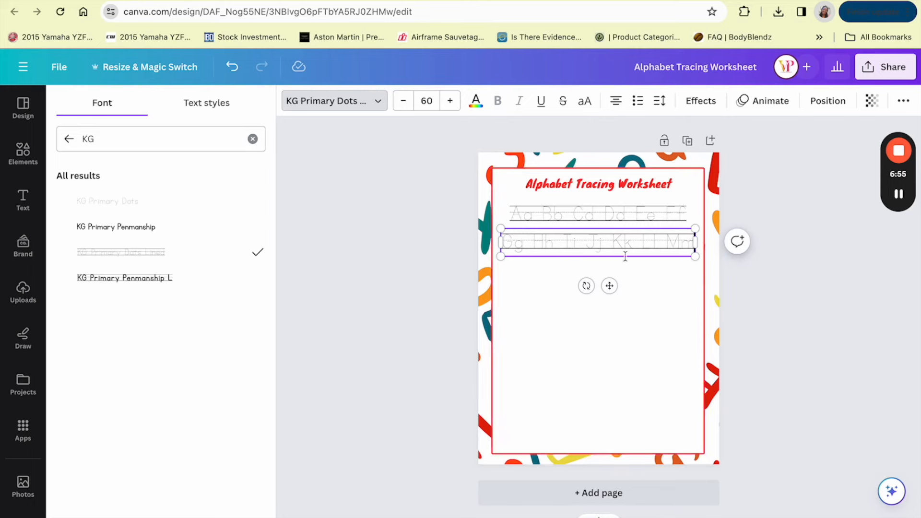
left_click(645, 274)
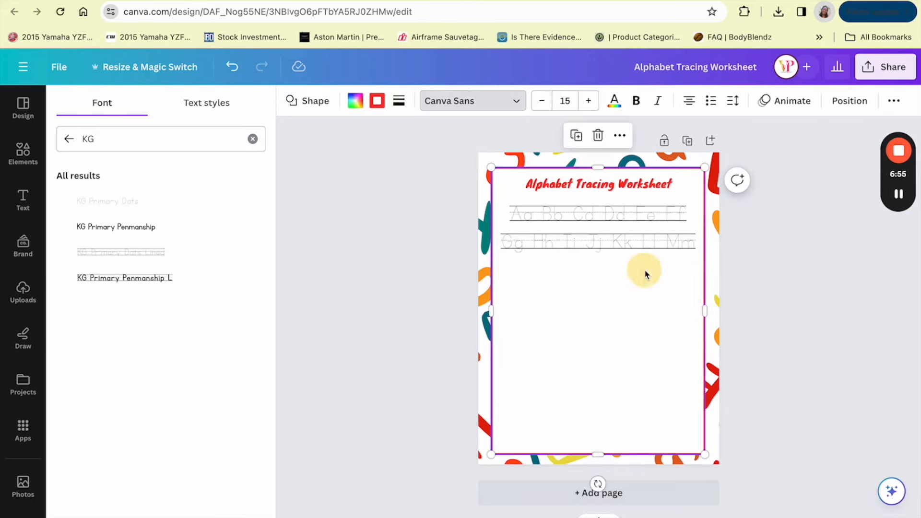
left_click(898, 196)
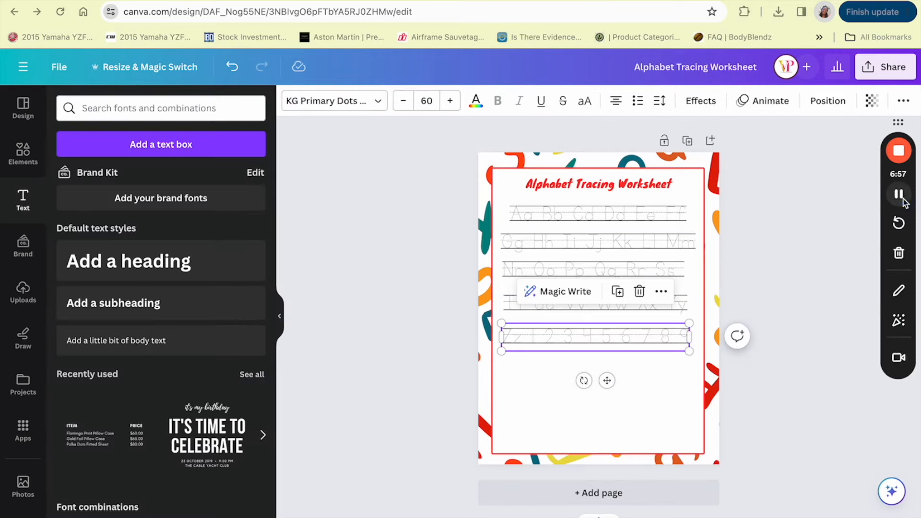
Step: Move all five tracing rows together to the lower part of the writing area, leaving space under the heading
left_click(749, 266)
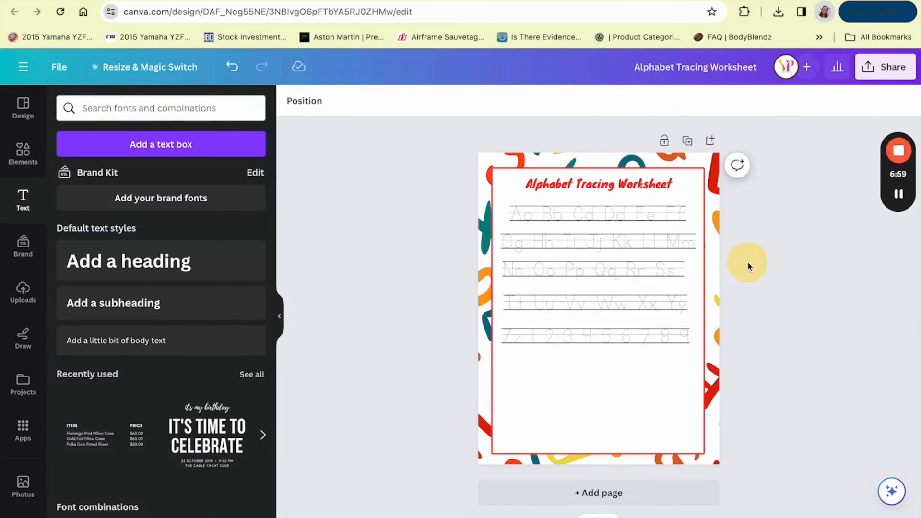
left_click(627, 338)
left_click(602, 304, "shift")
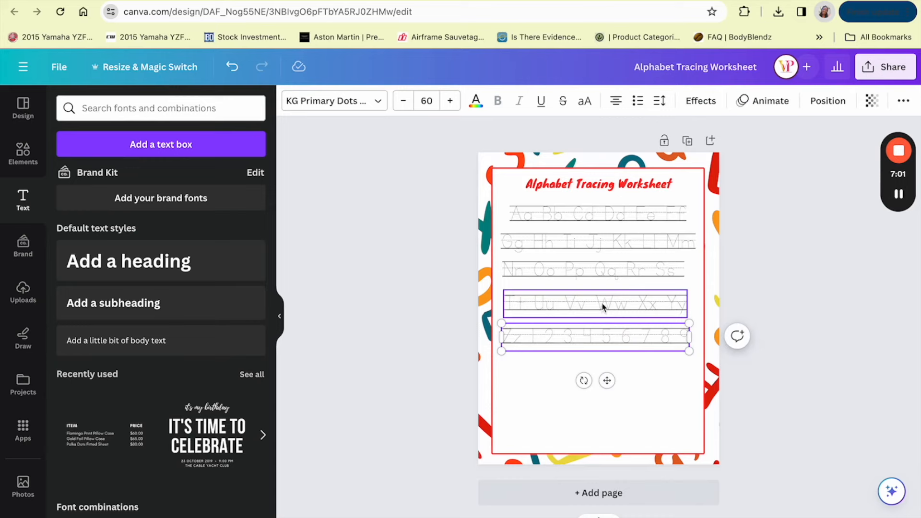
left_click(598, 273, "shift")
left_click(599, 247, "shift")
left_click(594, 212, "shift")
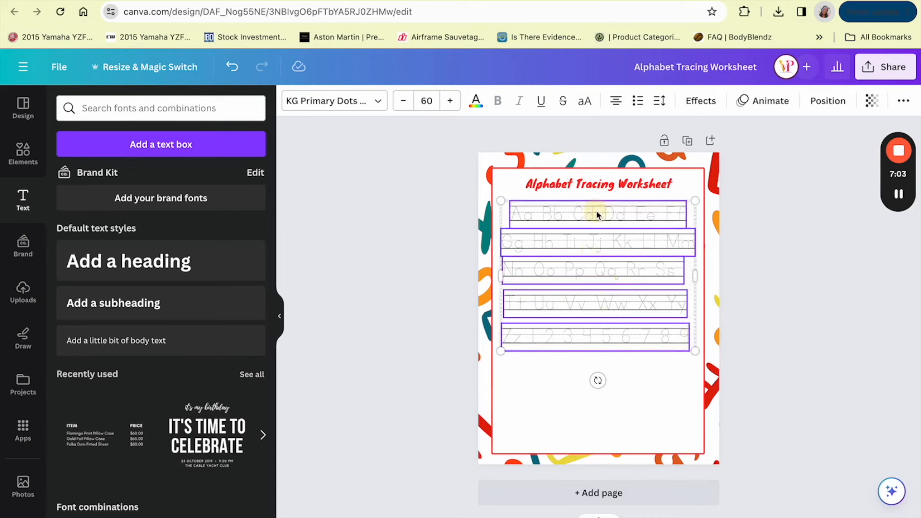
left_click_drag(596, 210, 598, 302)
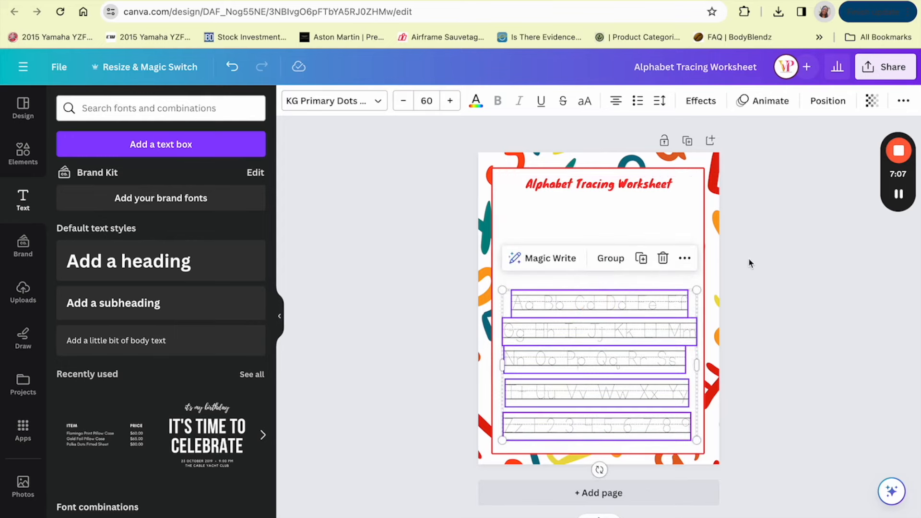
left_click(749, 257)
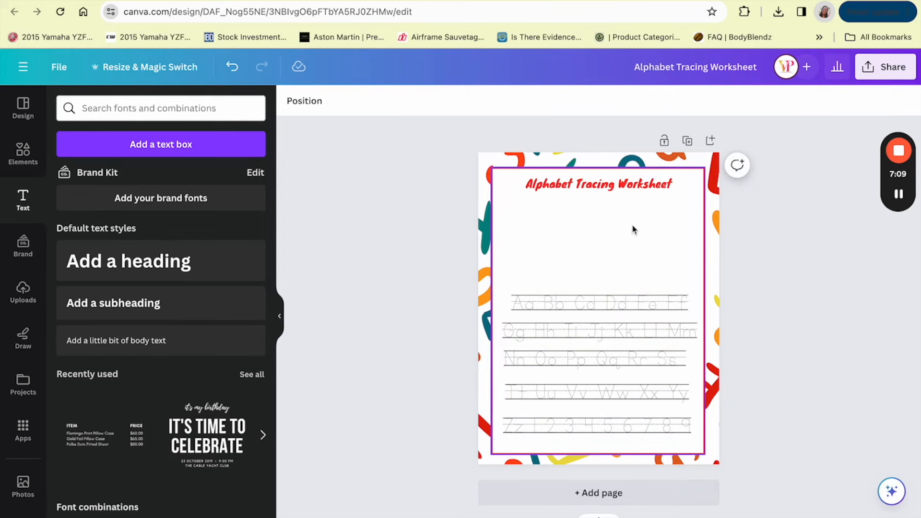
Step: Search the graphics for "Tracing" and add the outlined letter A with numbered dashed stroke arrows
left_click(31, 155)
triple_click(141, 114)
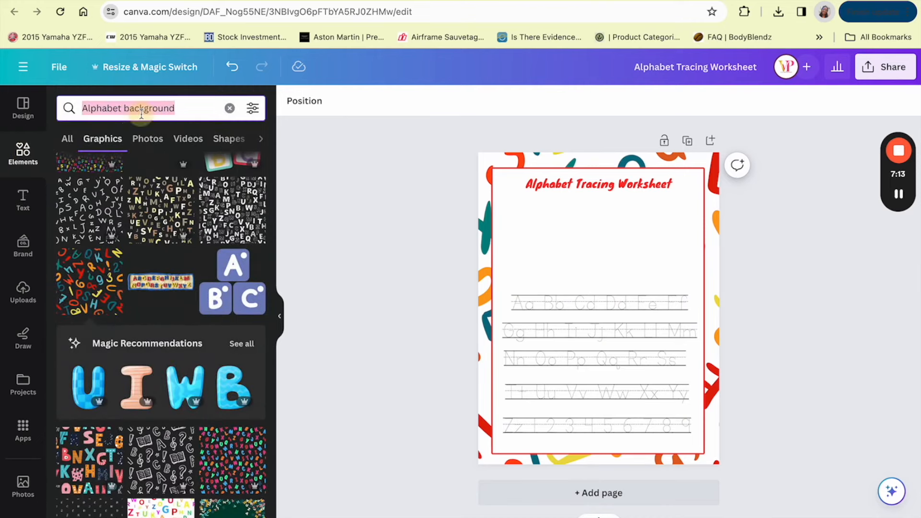
type("Tracing")
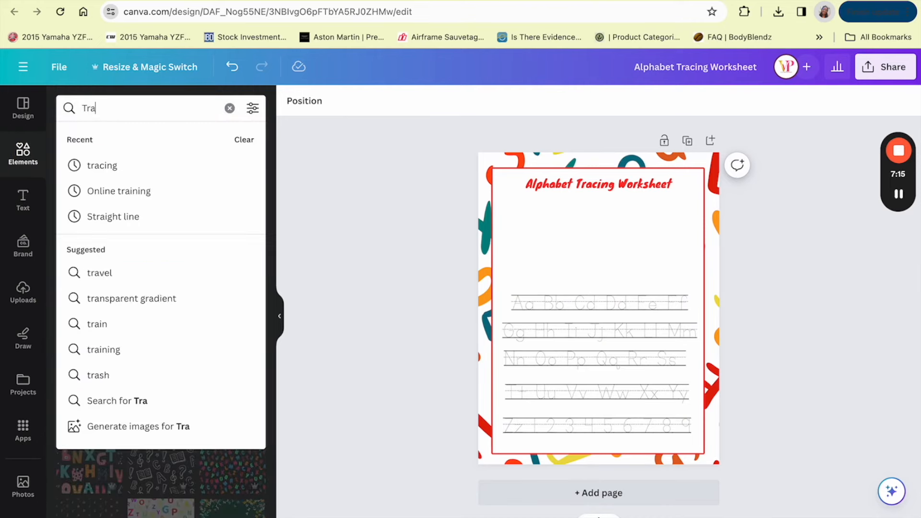
key("Return")
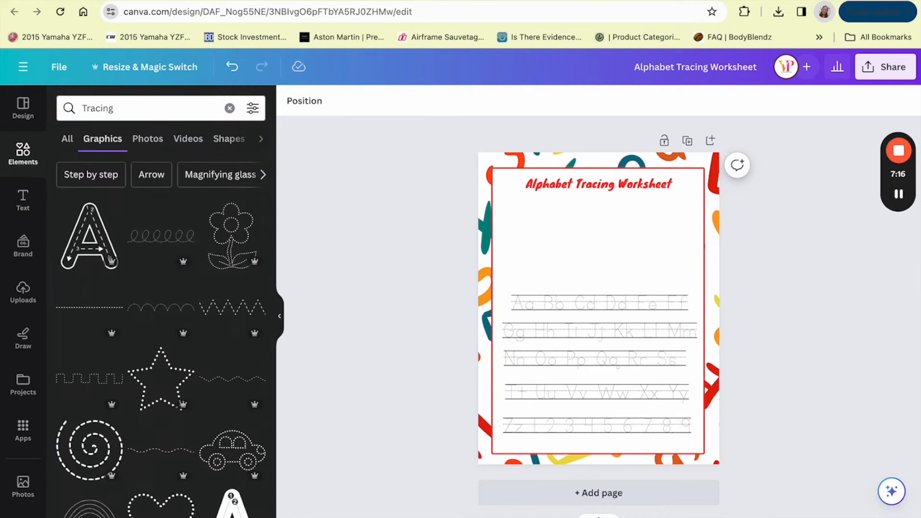
left_click(90, 235)
Step: Shrink the letter A graphic and fit it at the left between the heading and the first tracing row
mouse_move(614, 290)
left_mouse_down()
mouse_move(590, 233)
mouse_move(579, 231)
left_mouse_up()
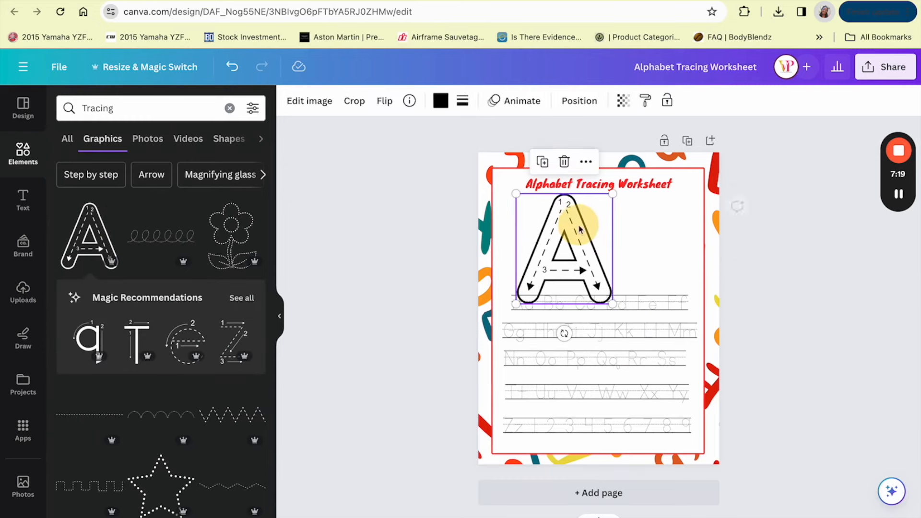
left_click_drag(607, 297, 589, 281)
left_click_drag(566, 251, 565, 256)
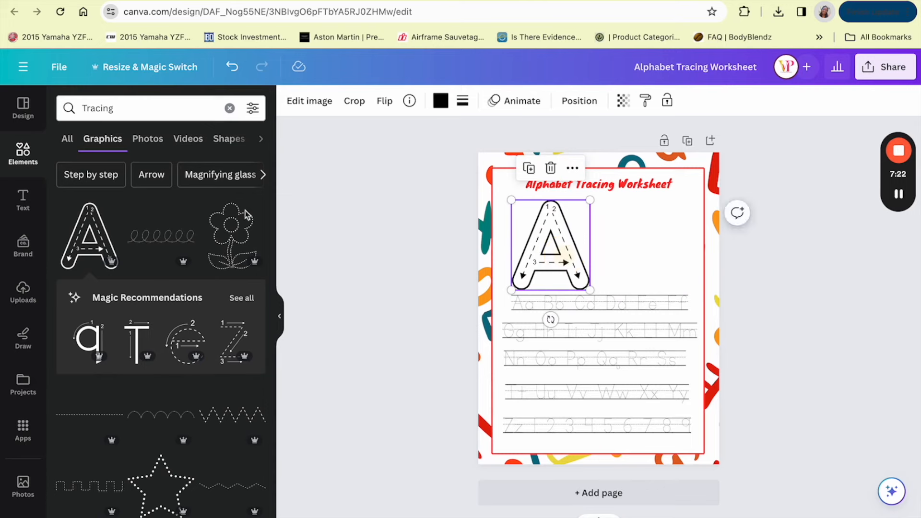
Step: Search the graphics for "Alligator" and add the black outline alligator with the dashed line along its body
left_click(120, 109)
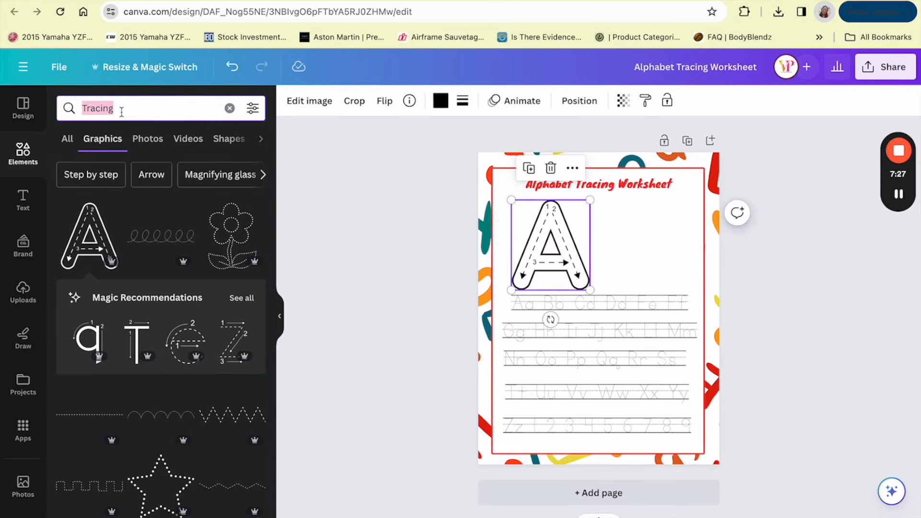
type("Alligator")
key("Return")
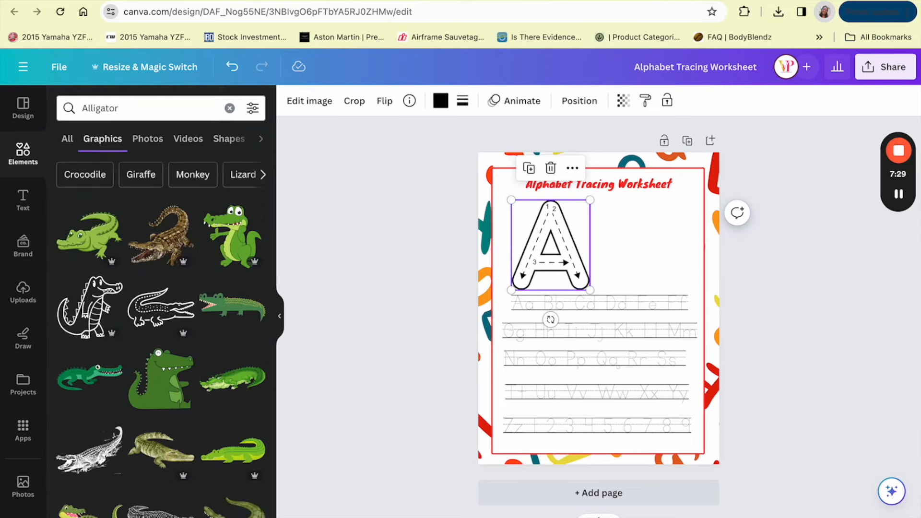
left_click(143, 316)
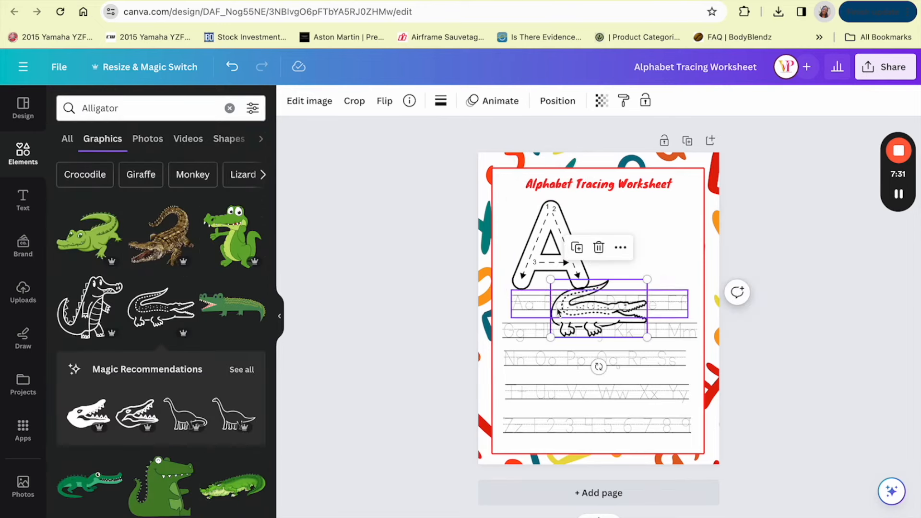
Step: Flip the alligator graphic horizontally so it faces the letter A and place it beside the letter, above the first tracing row
left_click(379, 108)
left_click(393, 132)
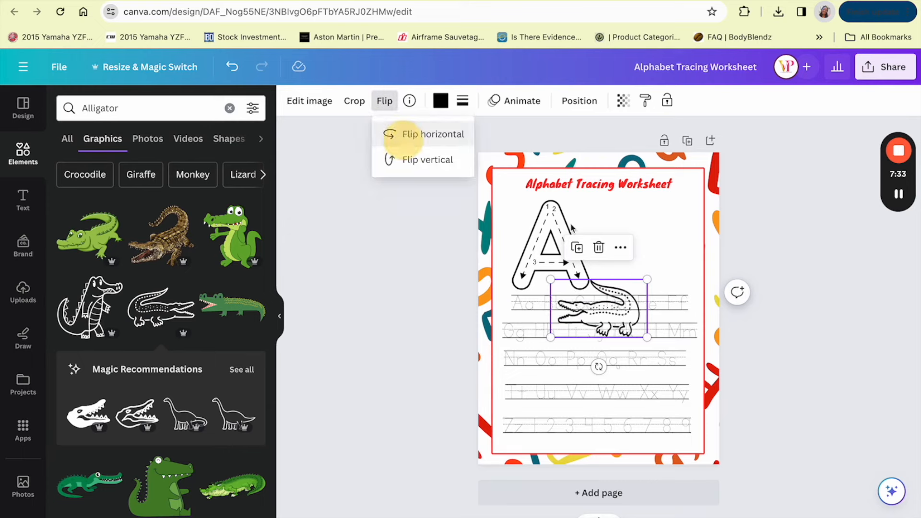
left_click(617, 313)
left_click_drag(616, 317, 667, 233)
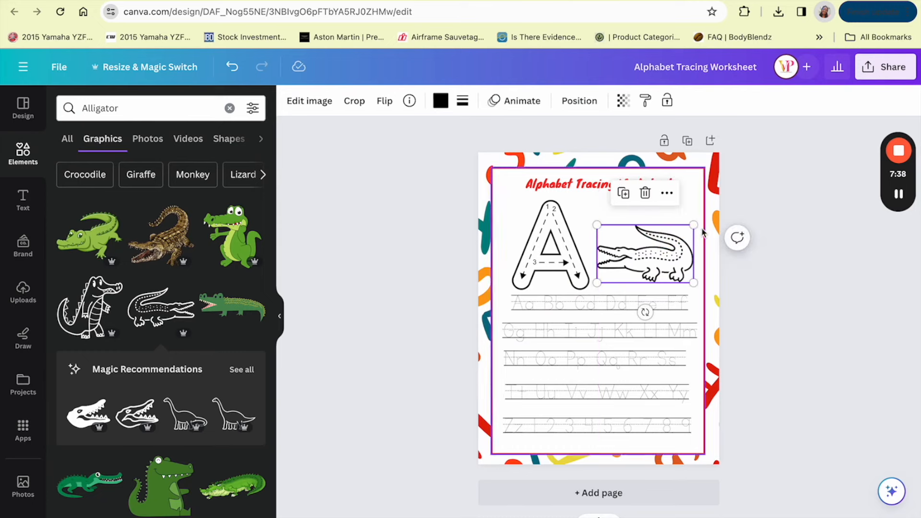
left_click(760, 237)
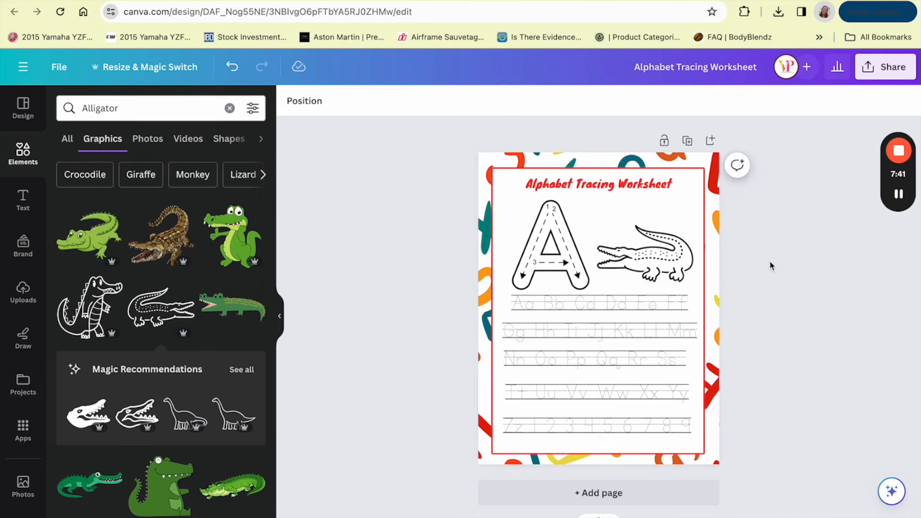
Step: Shorten the red heading to "Alphabet Tracing" and enlarge its font size to 40.1
left_click(618, 184)
left_click_drag(618, 184, 654, 182)
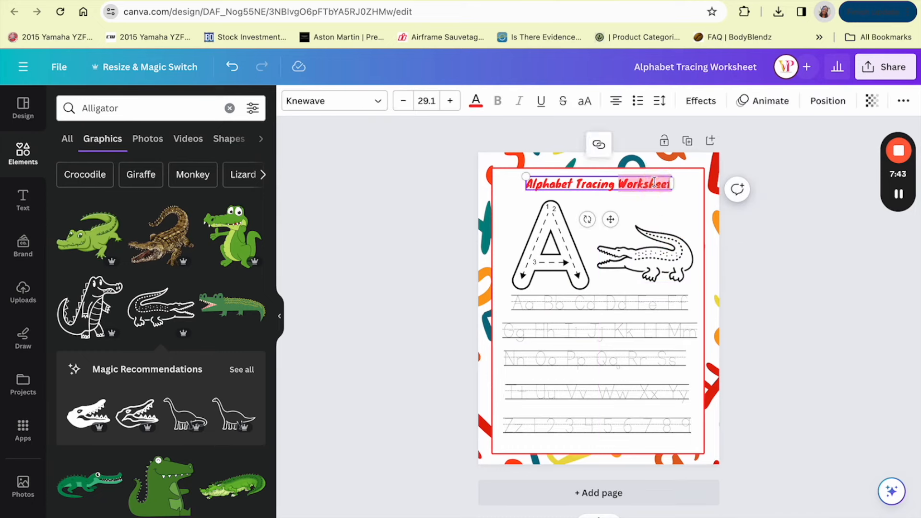
key("BackSpace")
key("ctrl+a")
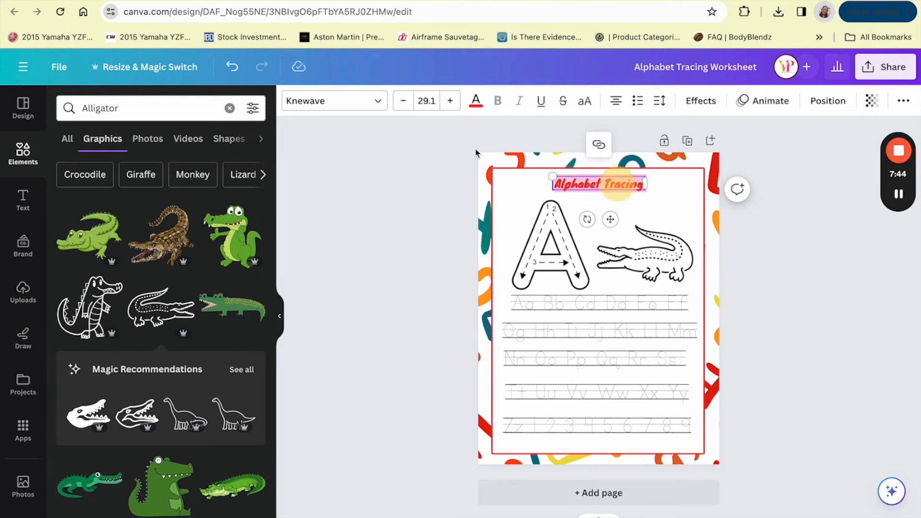
left_click(451, 101)
left_click(450, 100)
left_click(451, 101)
left_click(451, 101)
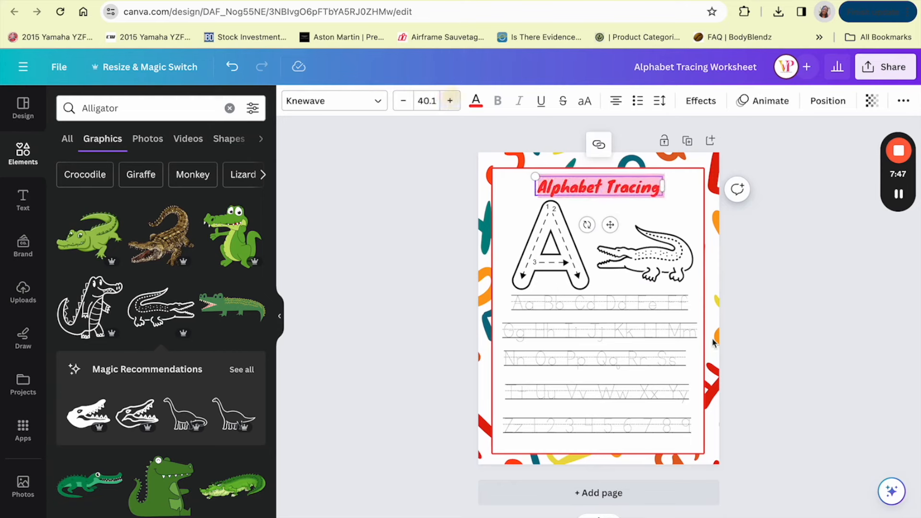
left_click(734, 359)
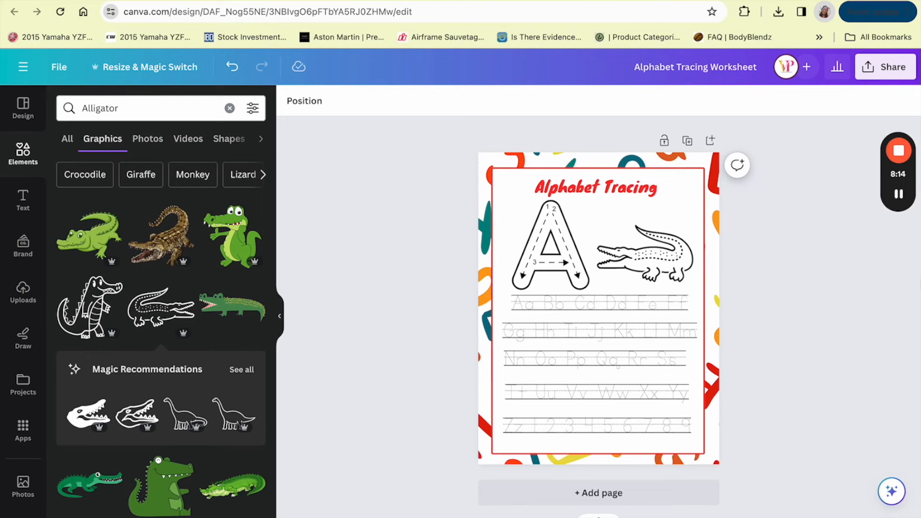
mouse_move(900, 196)
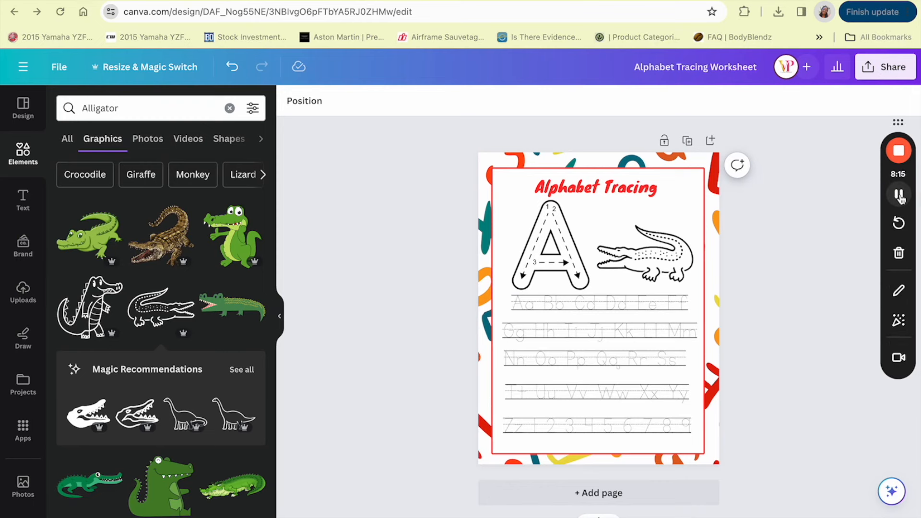